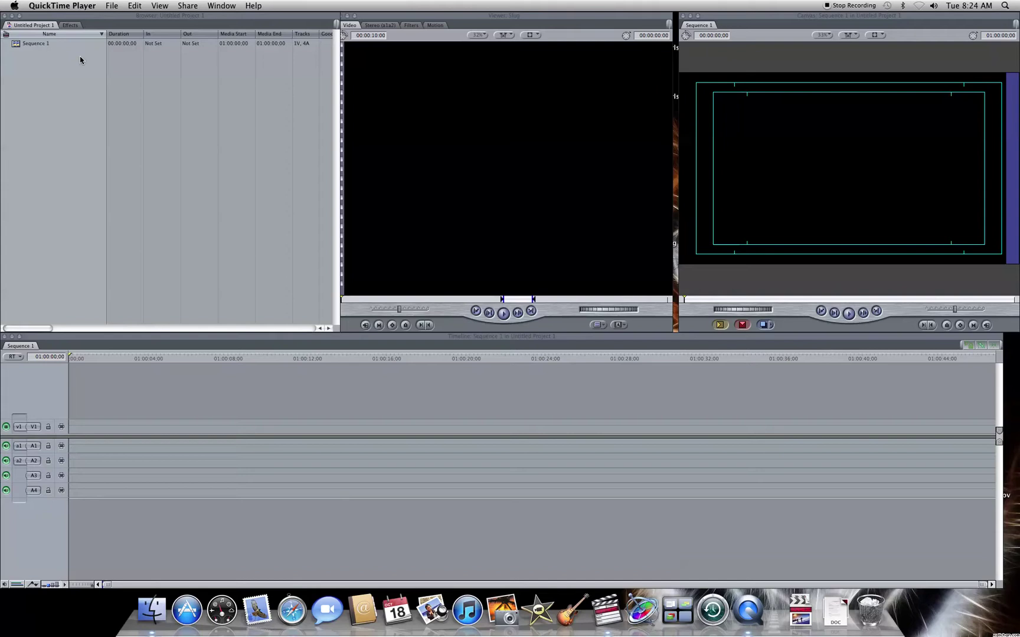
Switch to Final Cut Pro, showing the empty Untitled Project 1 with Sequence 1.
left_click(68, 74)
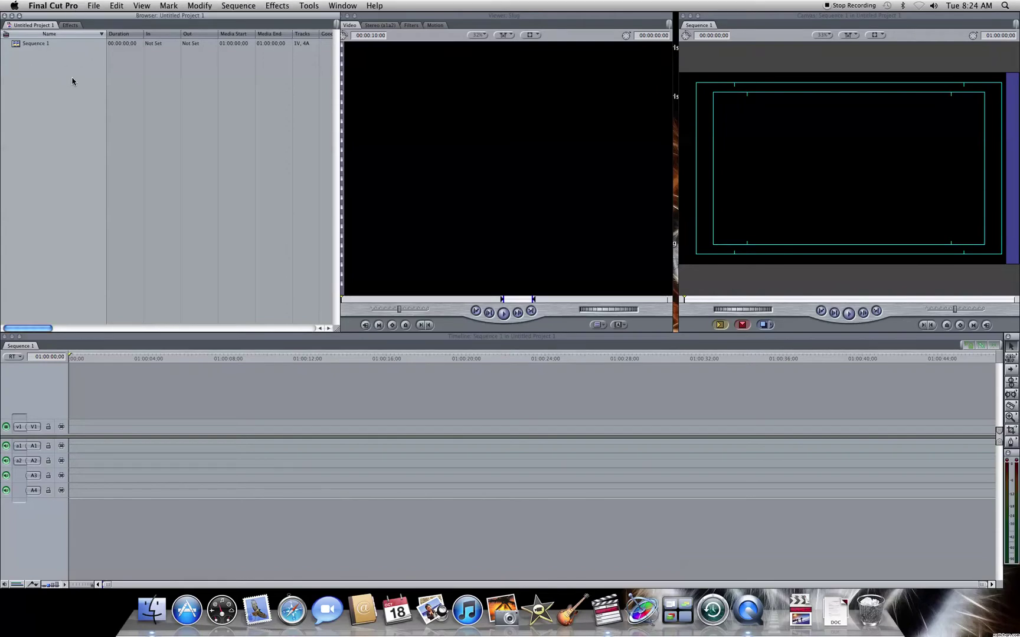
Import Green Screen sample.mov from Macintosh HD > Users > Shared via File > Import > Files.
left_click(94, 6)
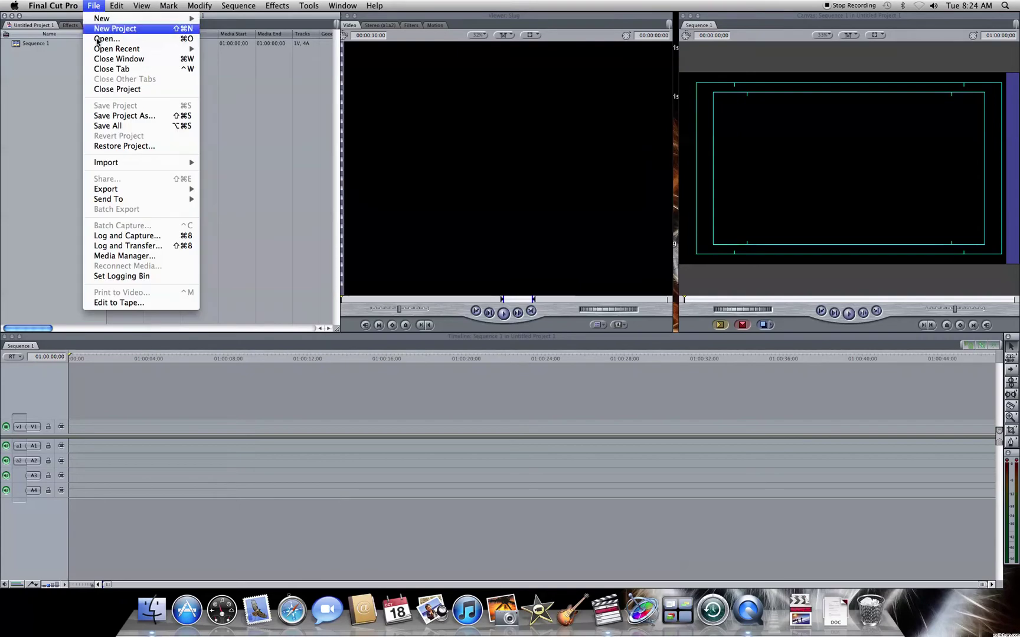
mouse_move(123, 163)
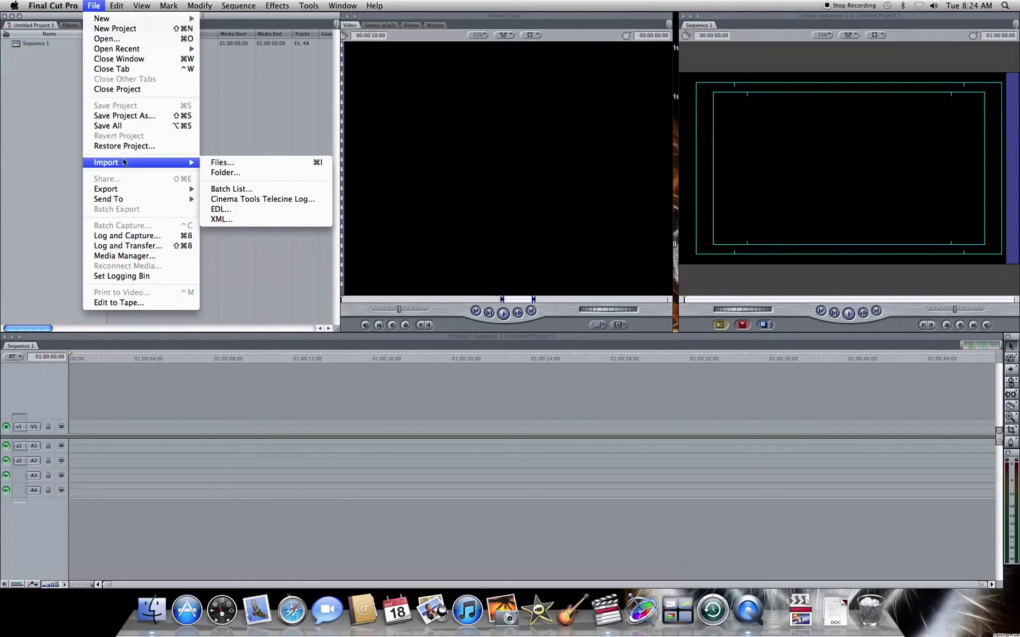
left_click(232, 163)
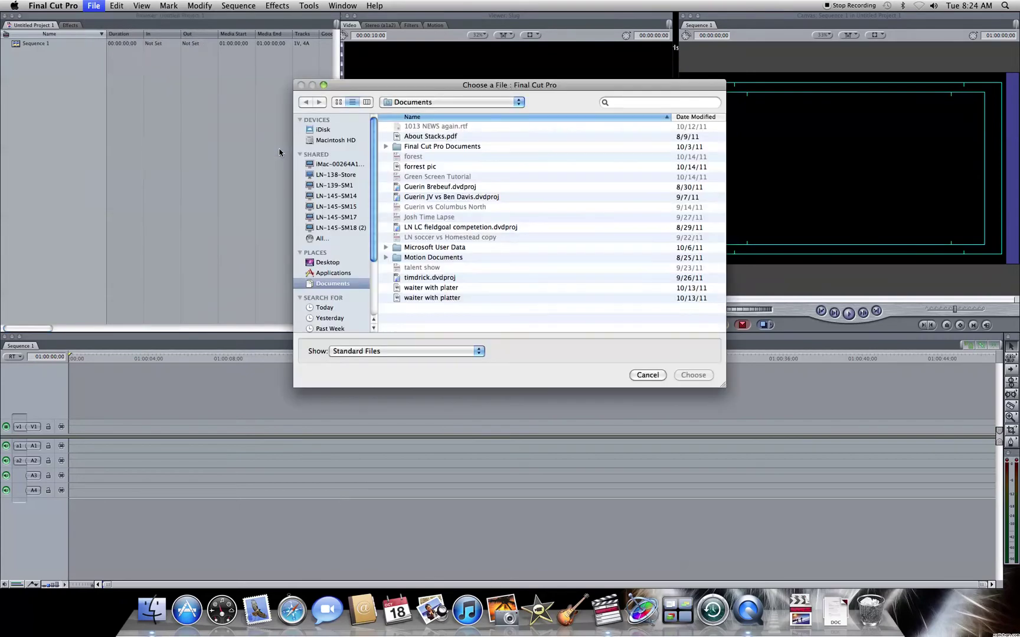
left_click(328, 141)
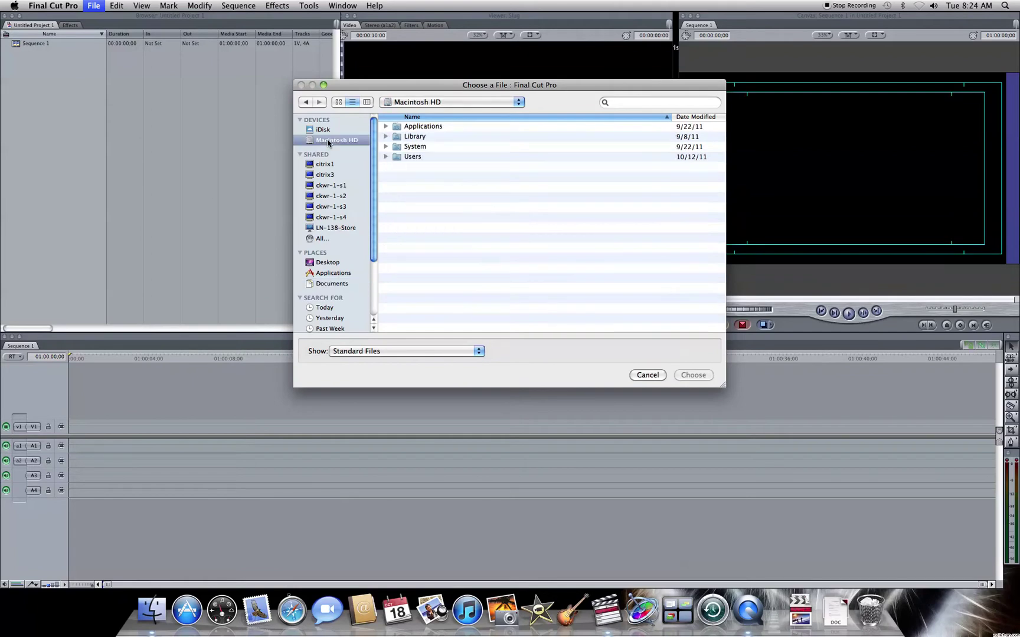
left_click(386, 157)
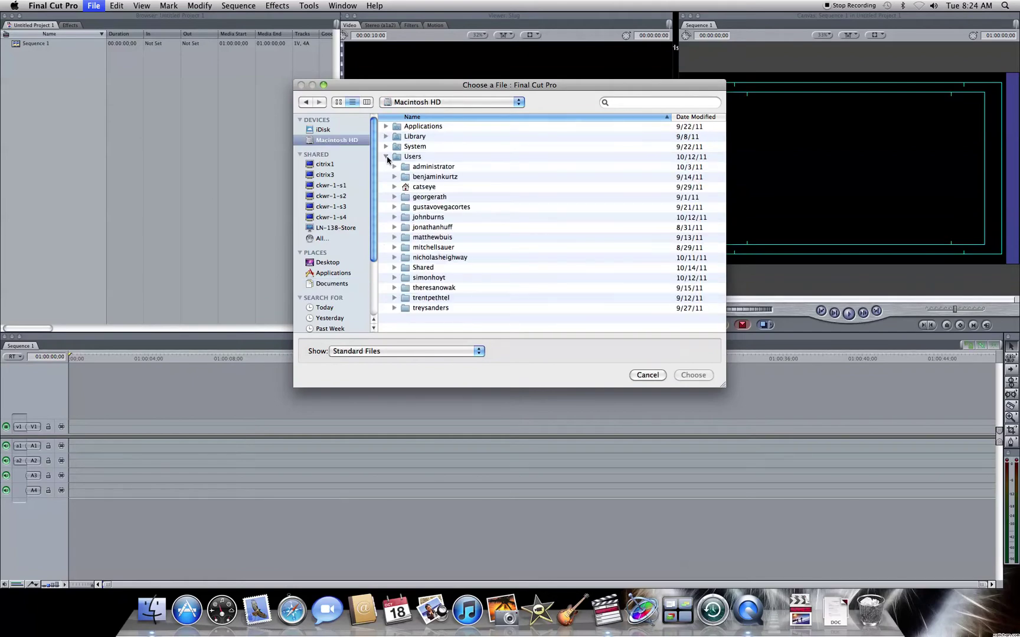
left_click(395, 268)
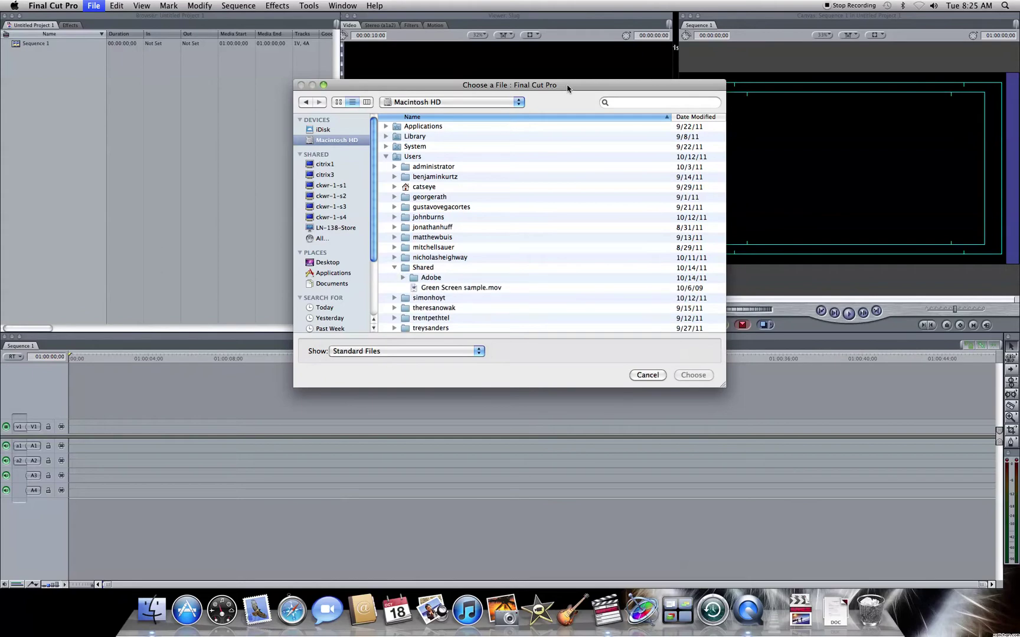
left_click_drag(567, 86, 534, 58)
left_click_drag(690, 358, 686, 494)
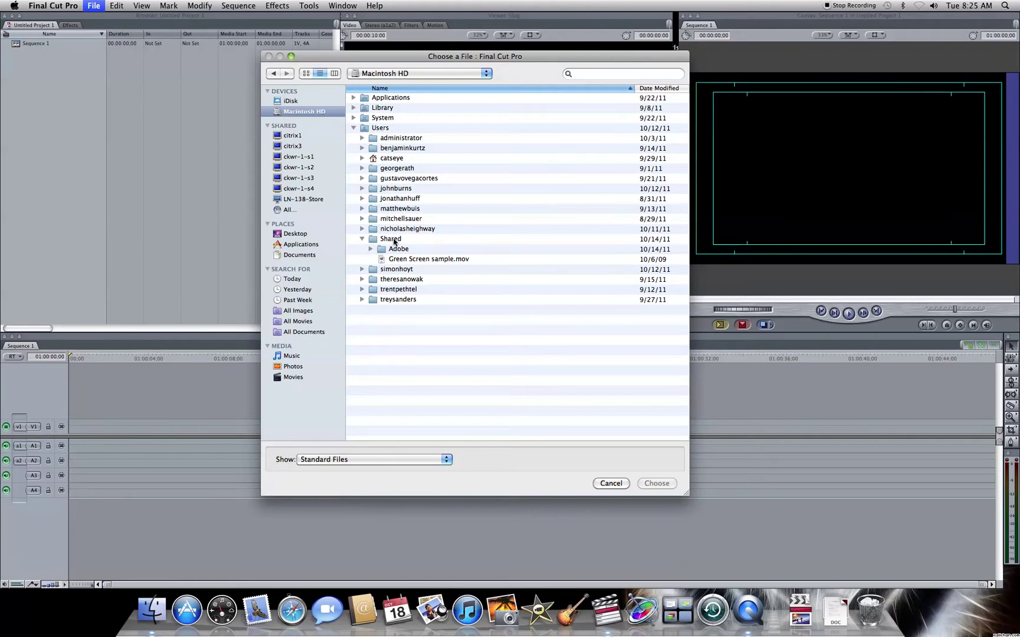
left_click(398, 260)
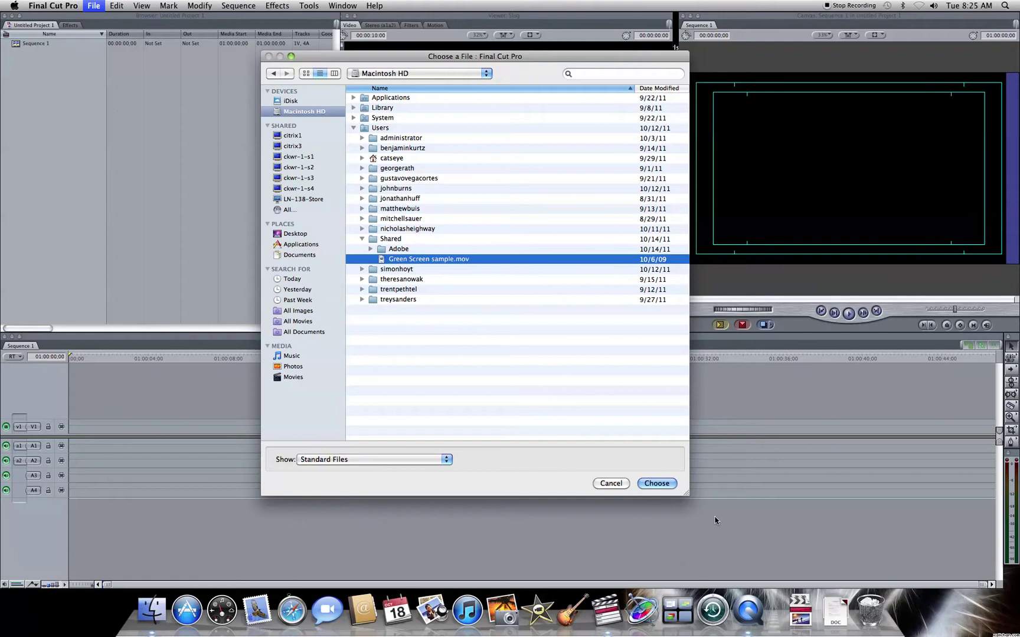
left_click(657, 483)
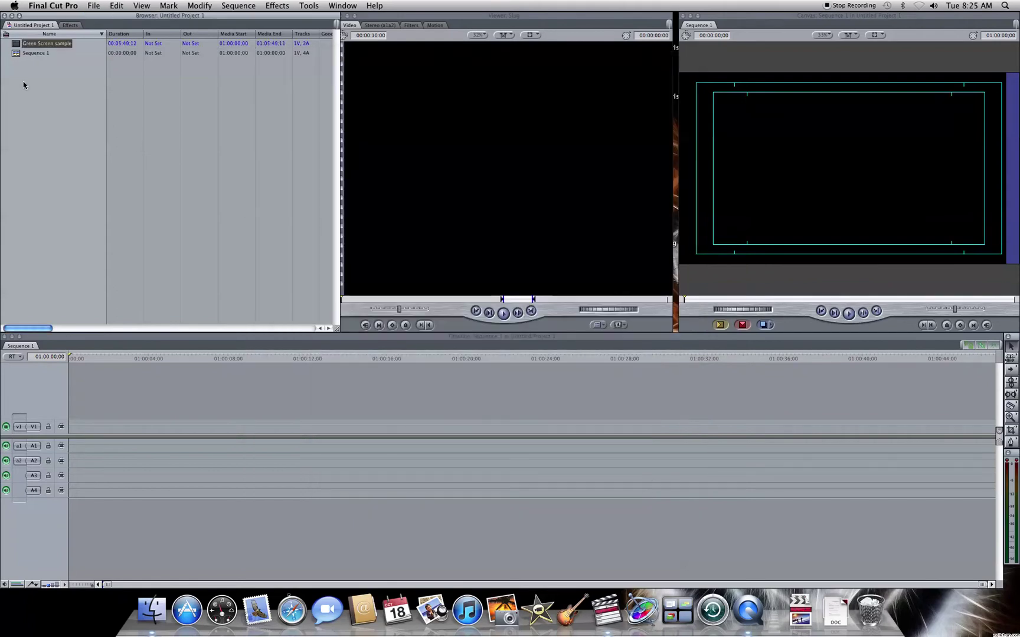
Load Green Screen sample into the Viewer at Fit All zoom and scrub through its shots.
left_click_drag(16, 43, 355, 222)
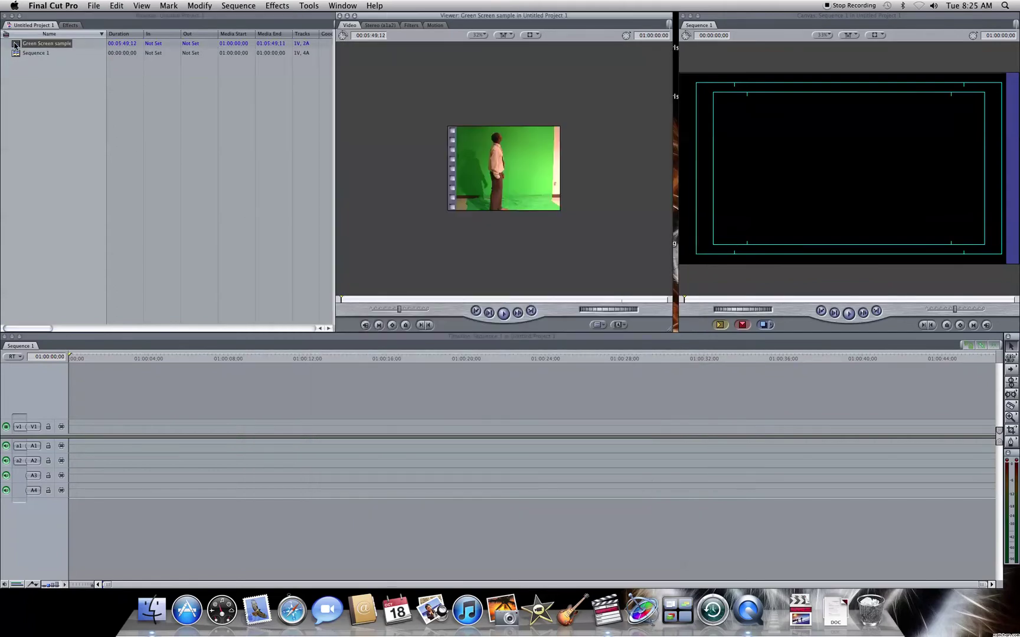
left_click(369, 300)
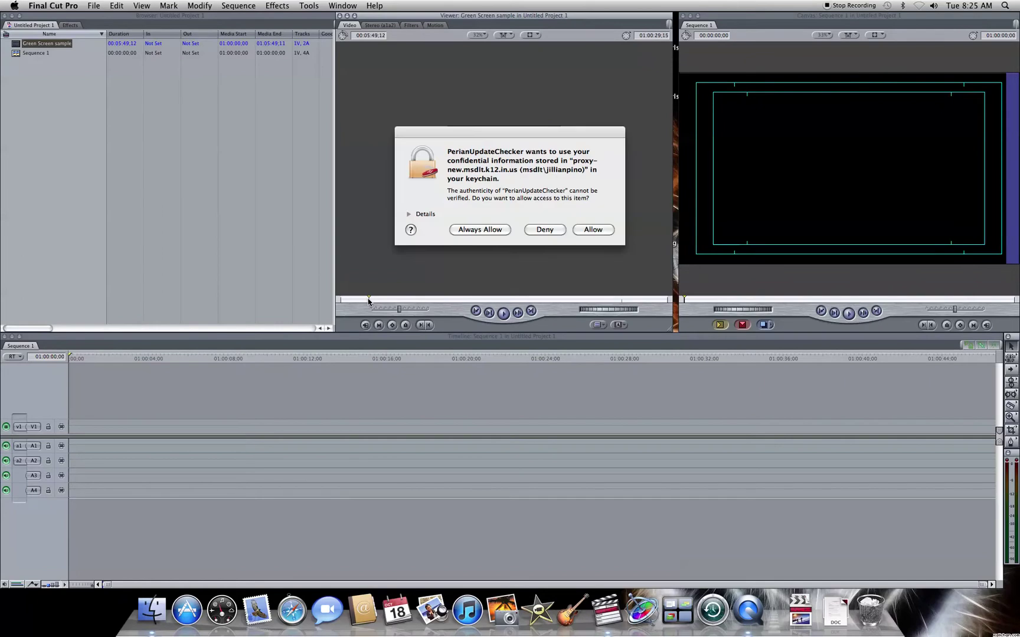
left_click(586, 235)
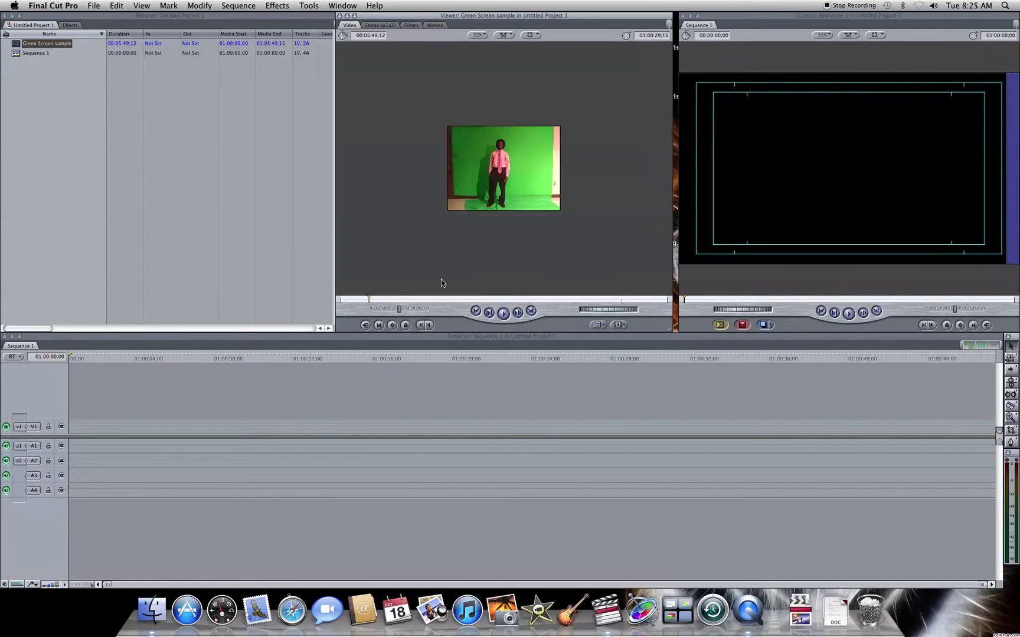
left_click_drag(387, 300, 454, 304)
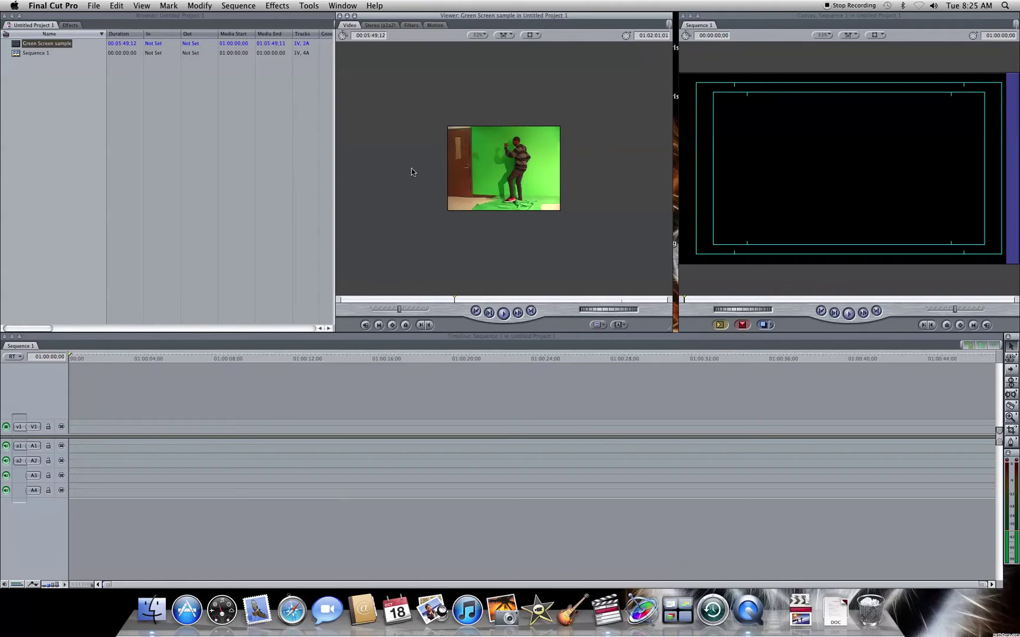
left_click(477, 35)
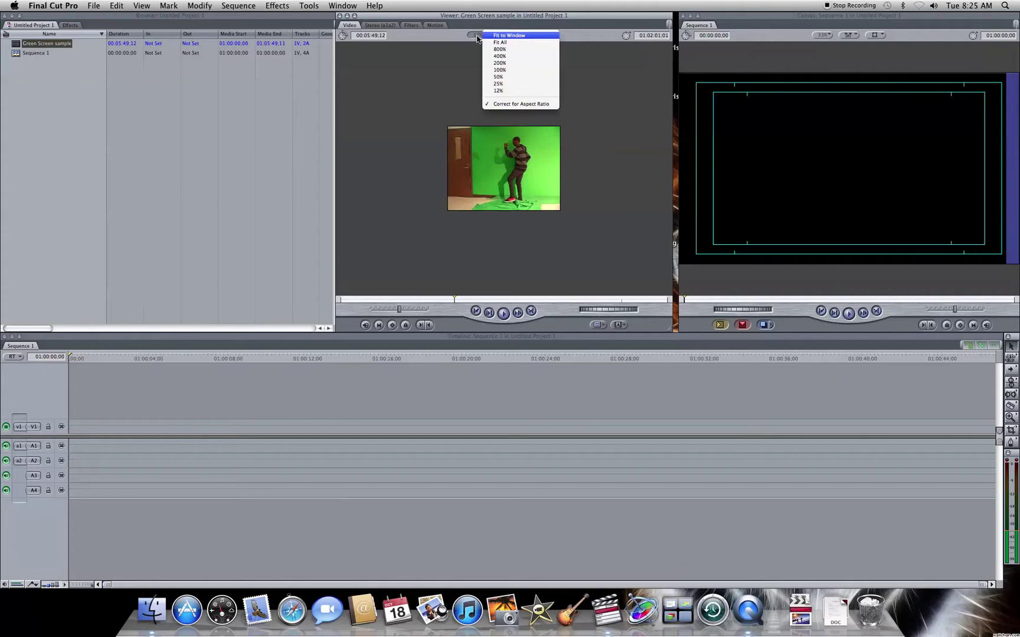
left_click(517, 43)
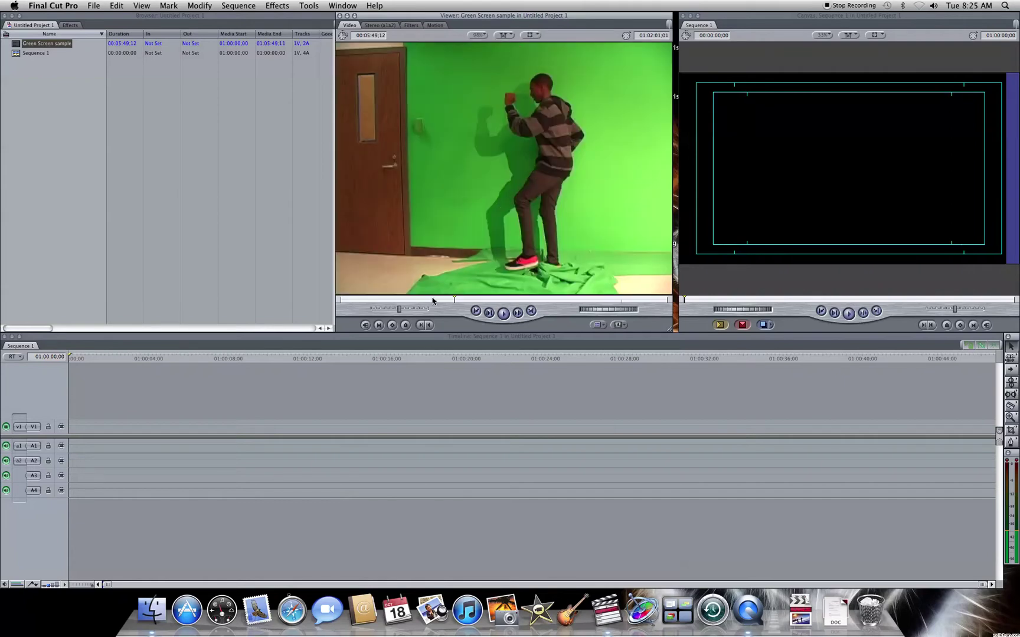
left_click_drag(433, 300, 504, 308)
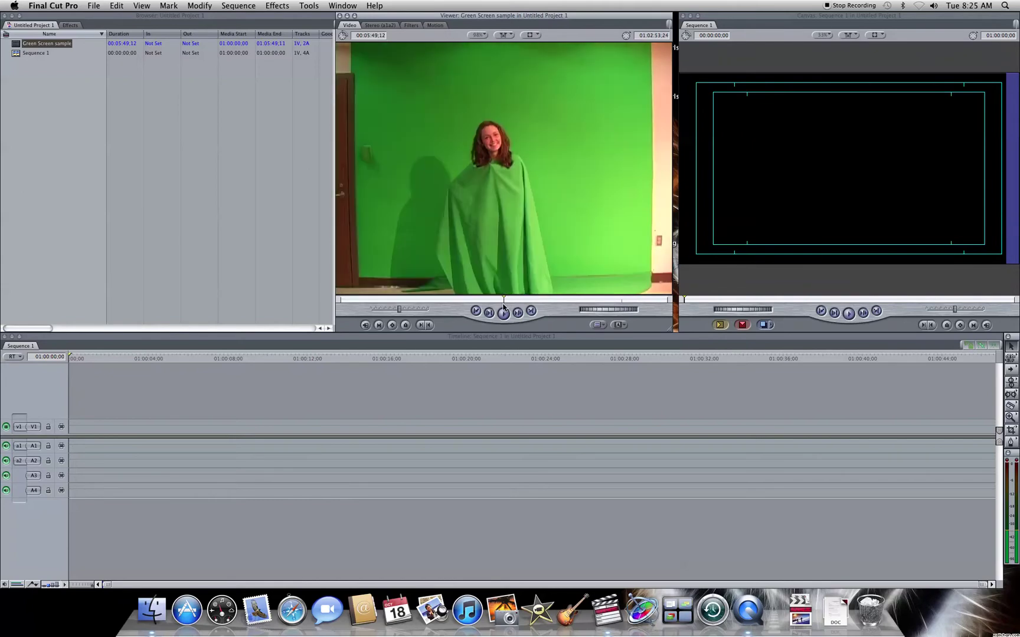
left_click(68, 147)
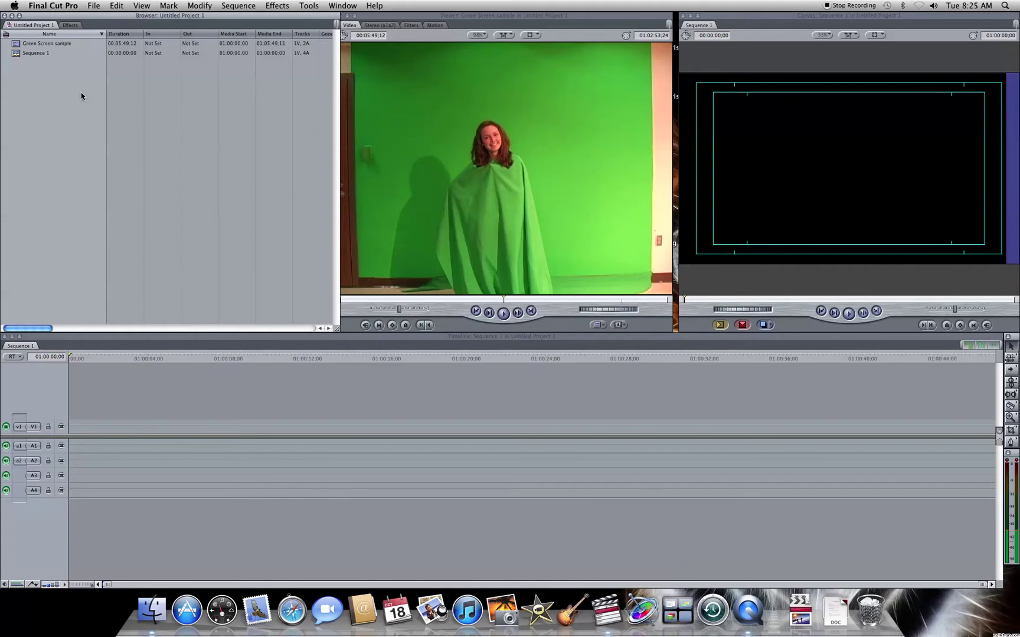
Import forrest pic.jpg from the Documents folder via File > Import > Files.
left_click(93, 6)
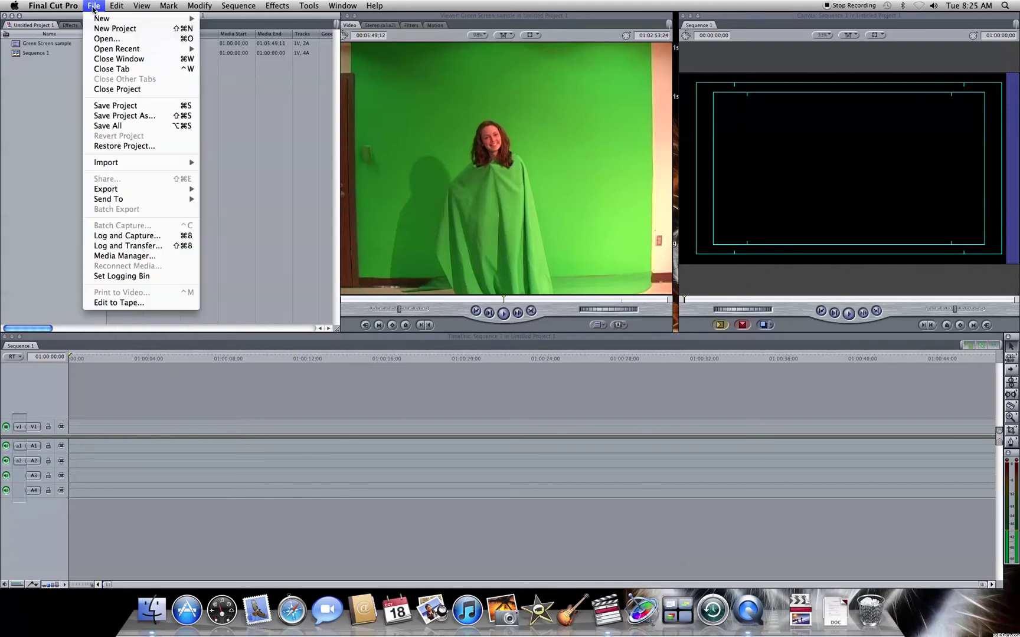
mouse_move(120, 164)
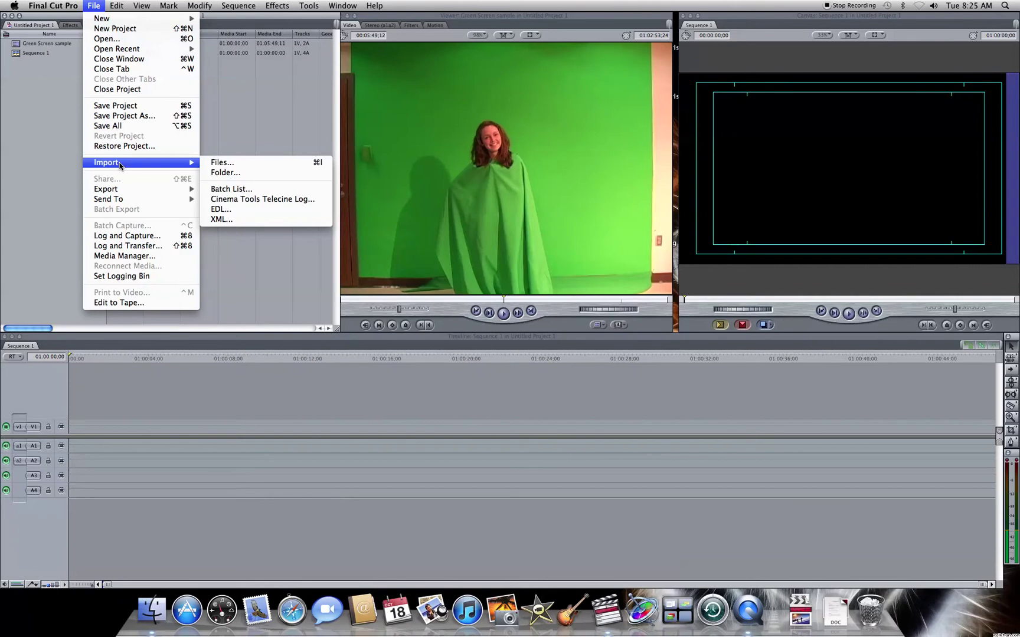
left_click(223, 163)
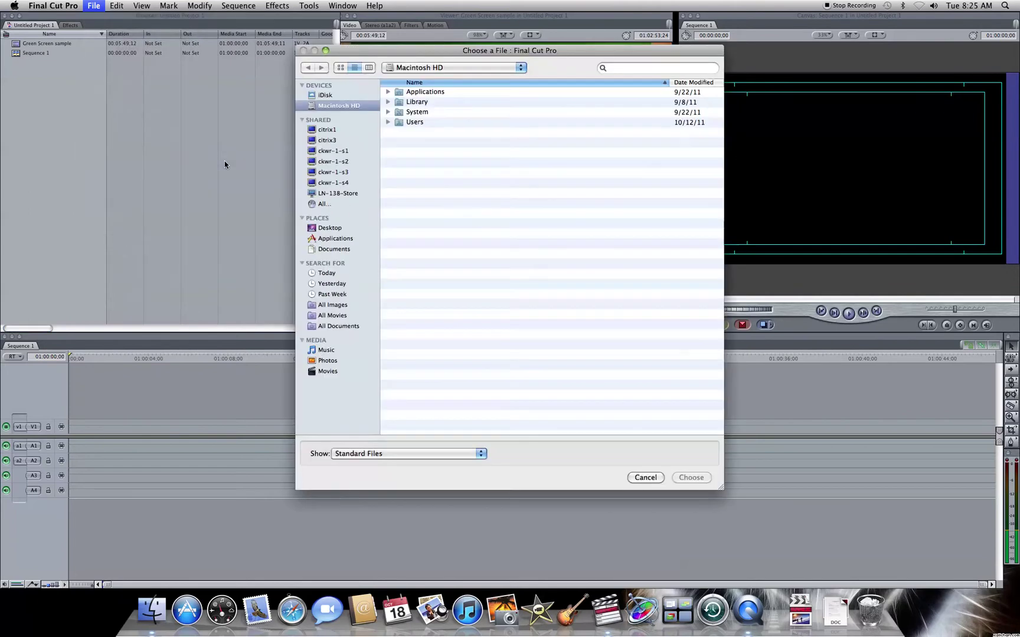
left_click_drag(387, 54, 371, 46)
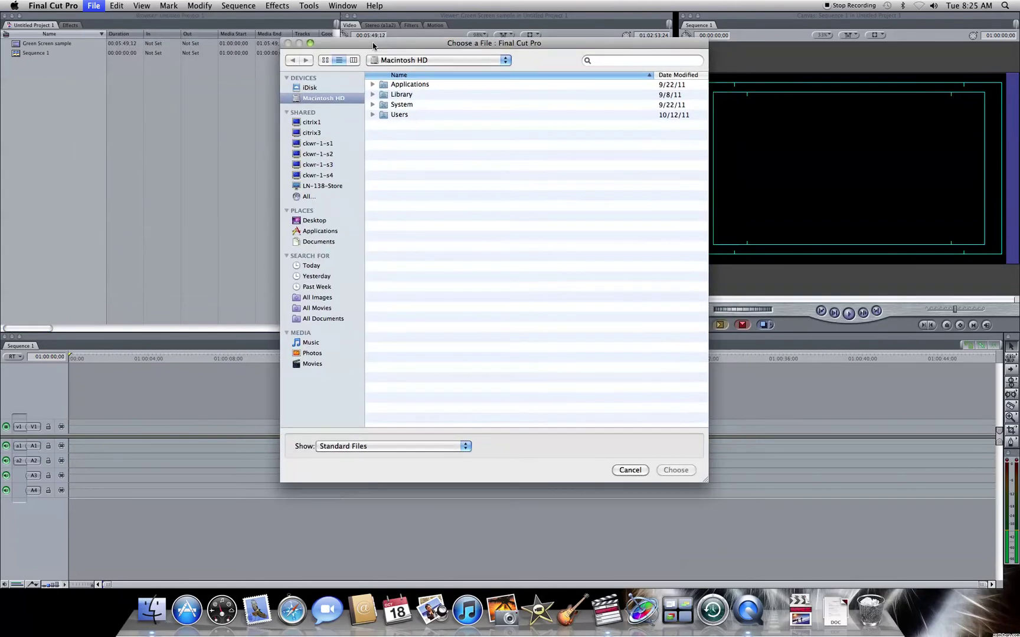
left_click(334, 242)
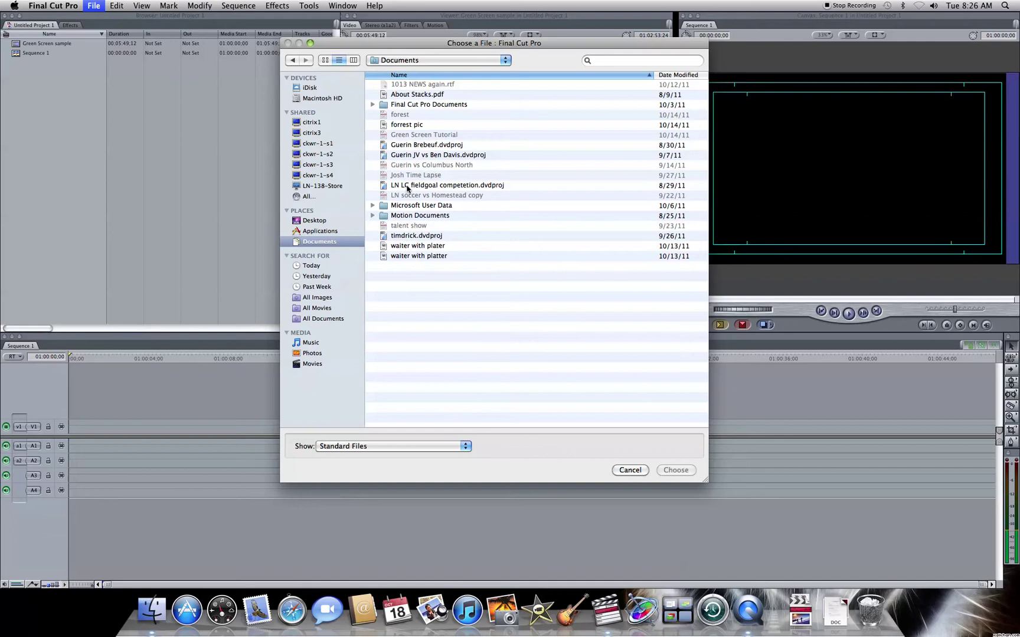
left_click(396, 125)
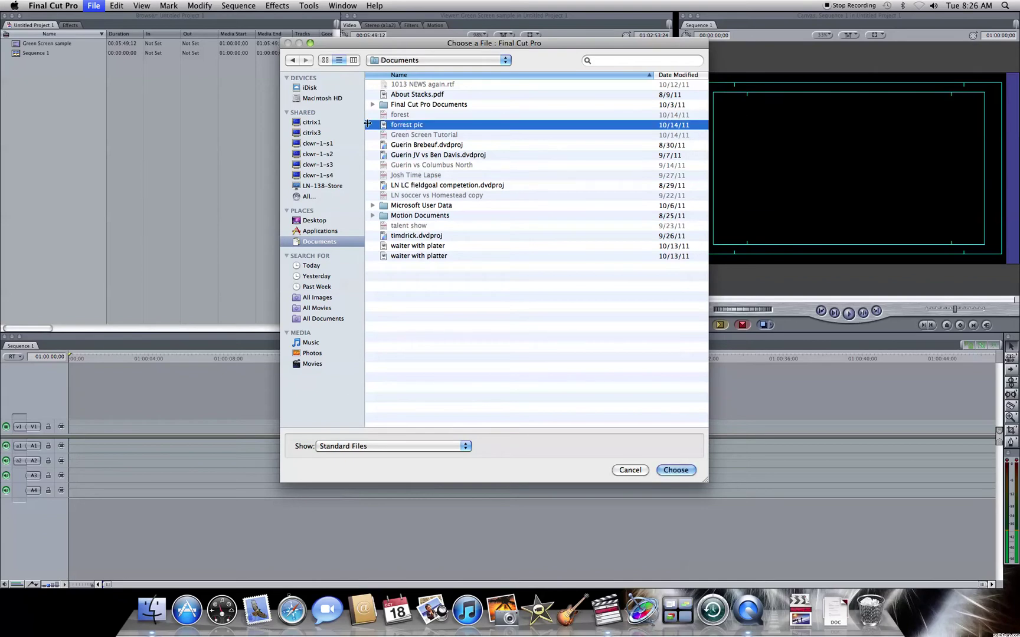
left_click(676, 470)
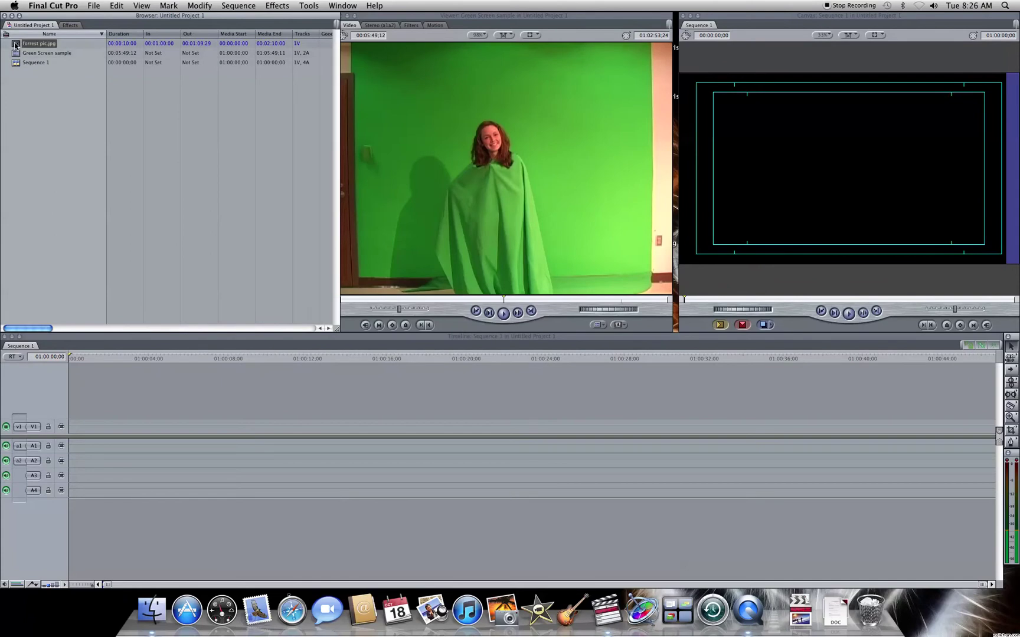
Show forrest pic.jpg in the Viewer at Fit to Window zoom, leaving it selected in the Browser.
double_click(15, 45)
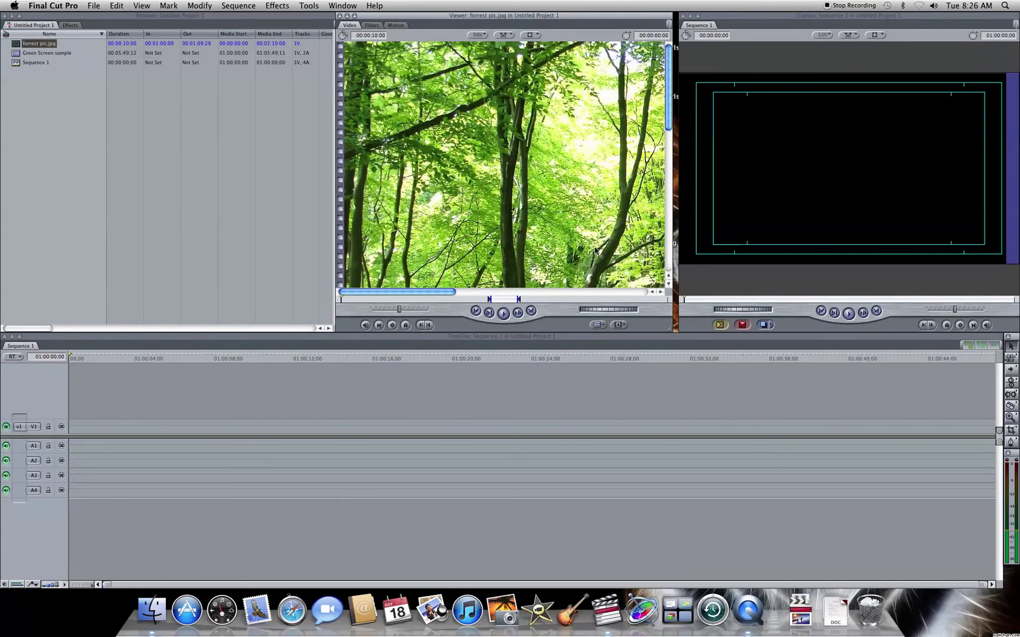
left_click(479, 35)
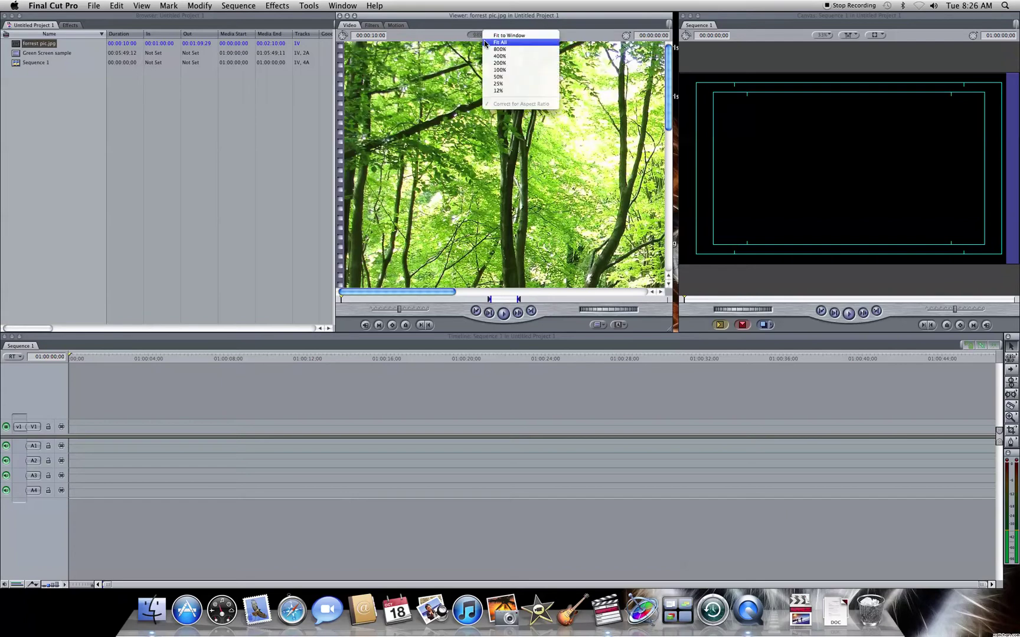
left_click(484, 40)
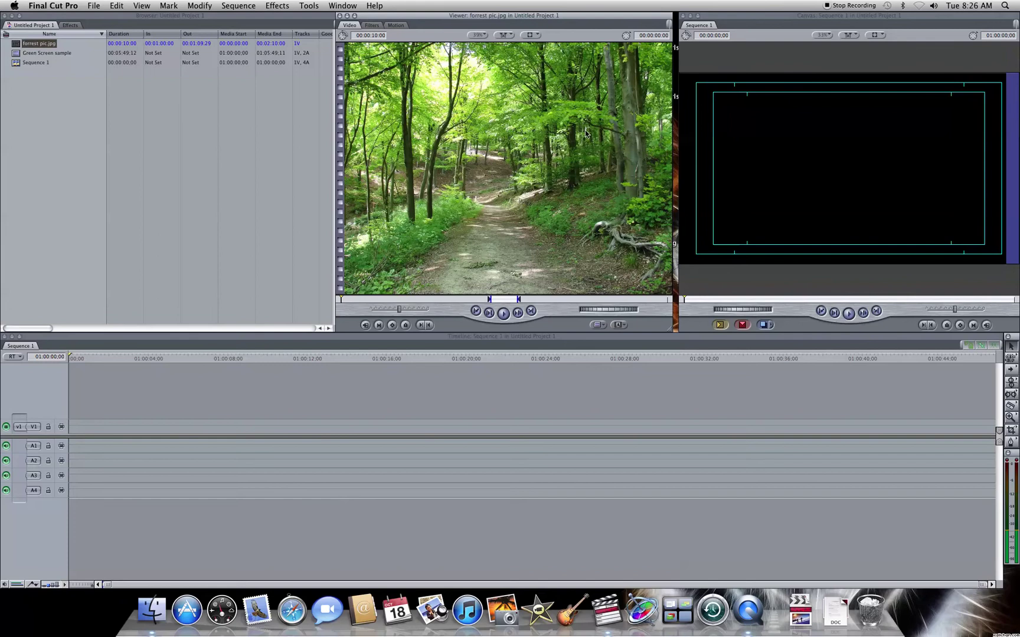
left_click(74, 121)
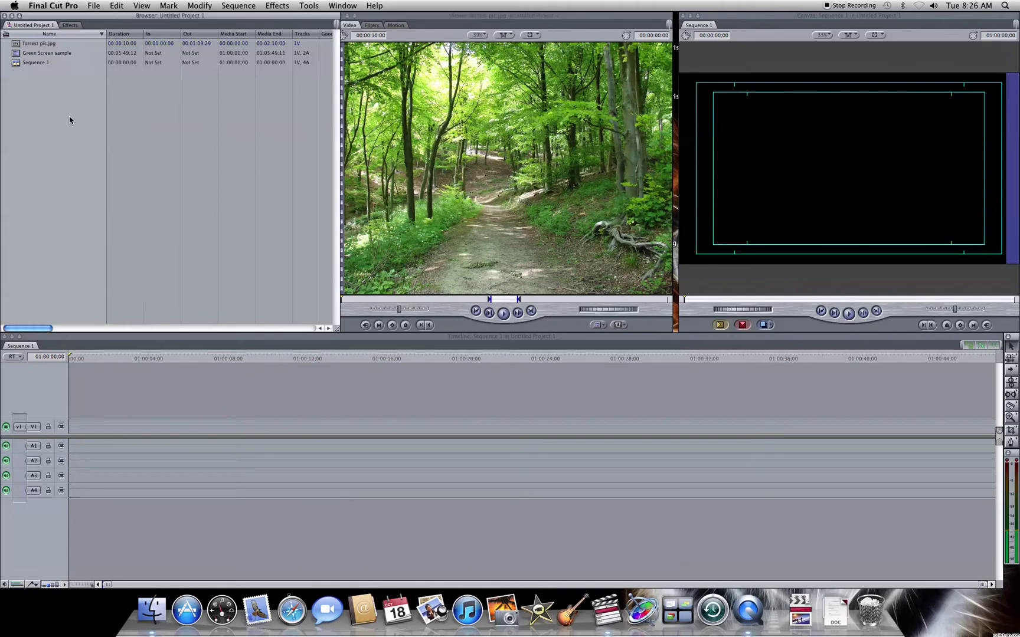
left_click(17, 56)
left_click(15, 44)
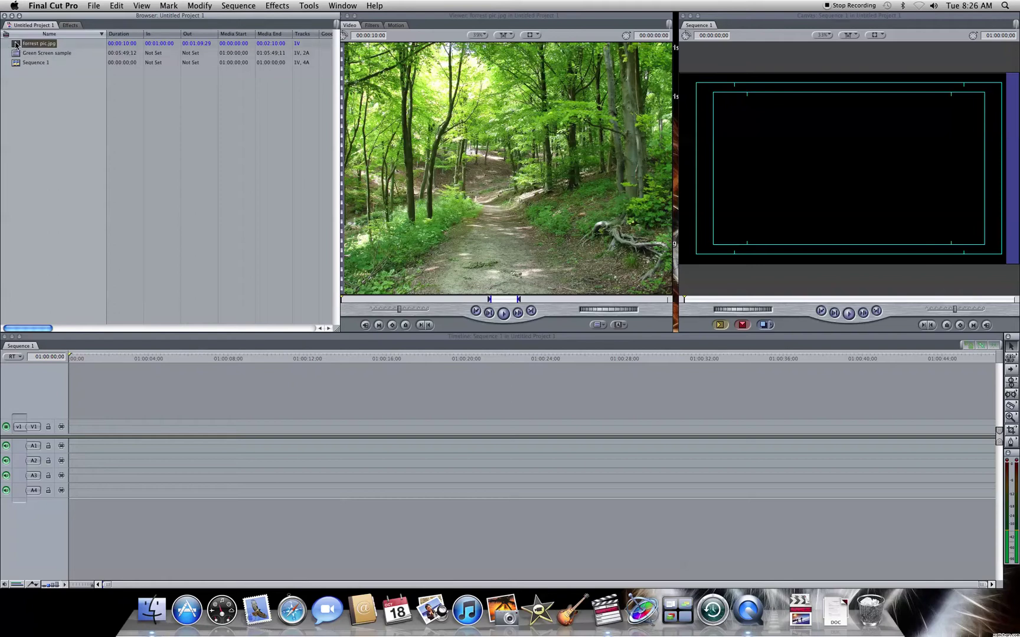
Put forrest pic.jpg on V1, stretch it to 31:06, and return the playhead to the start.
left_click_drag(16, 44, 75, 434)
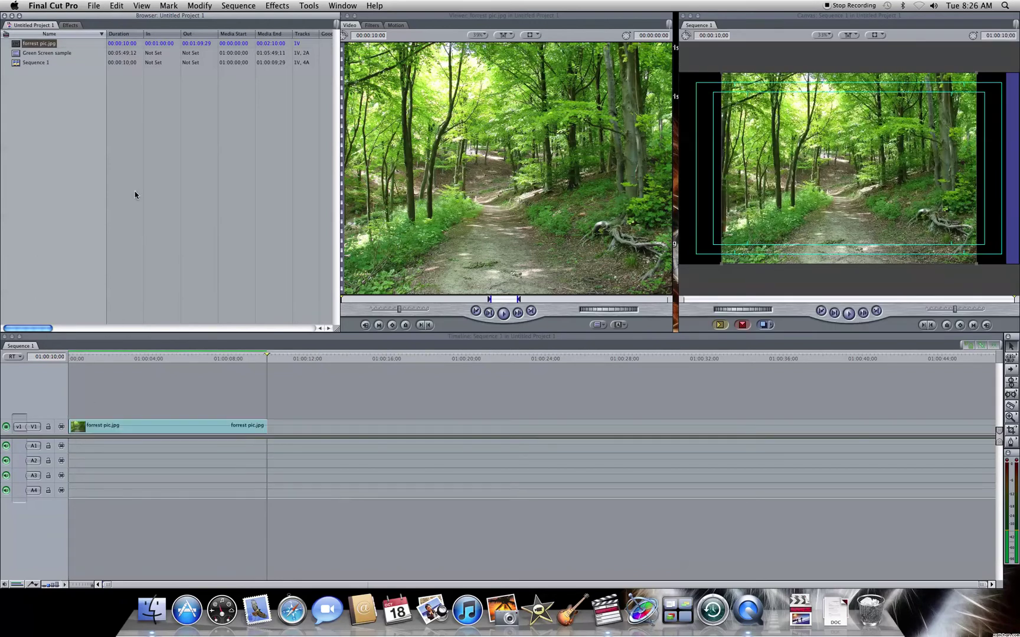
left_click(254, 426)
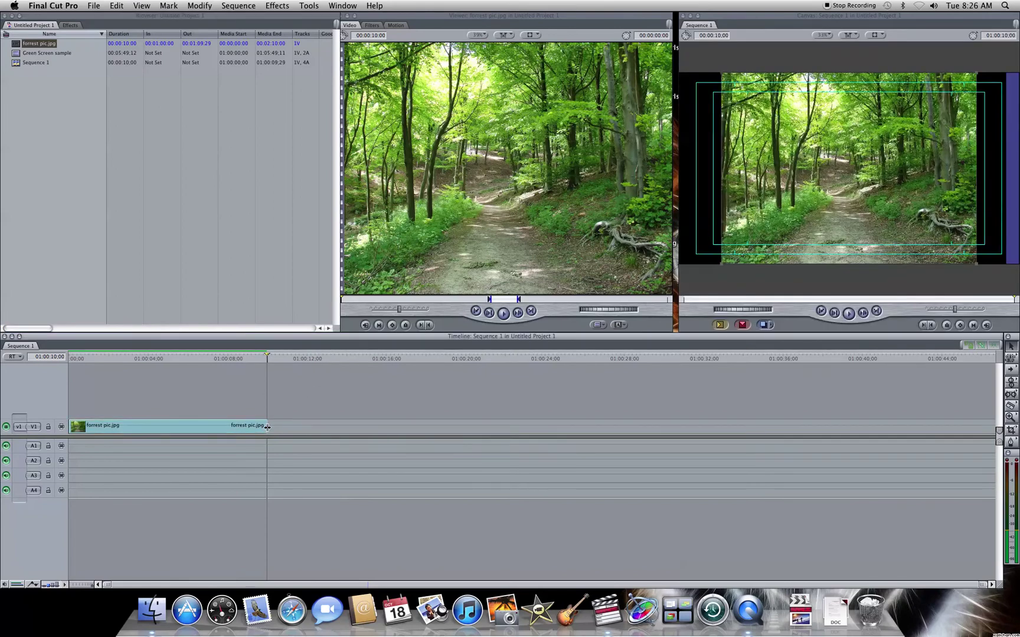
left_click_drag(267, 426, 689, 430)
left_click_drag(547, 358, 74, 364)
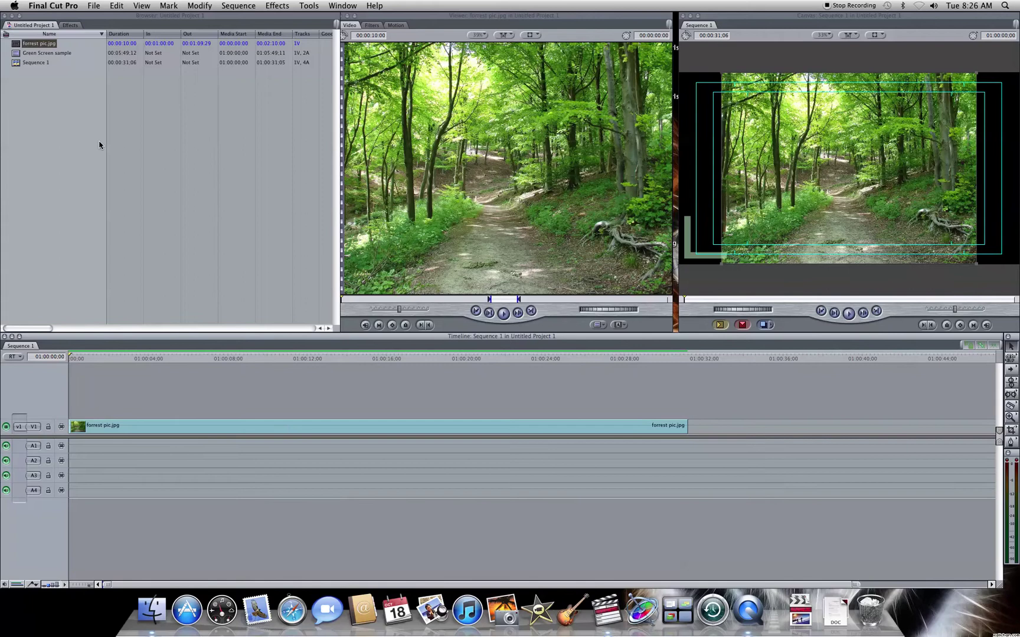
Open Green Screen sample in the Viewer at Fit to Window zoom.
left_click(65, 98)
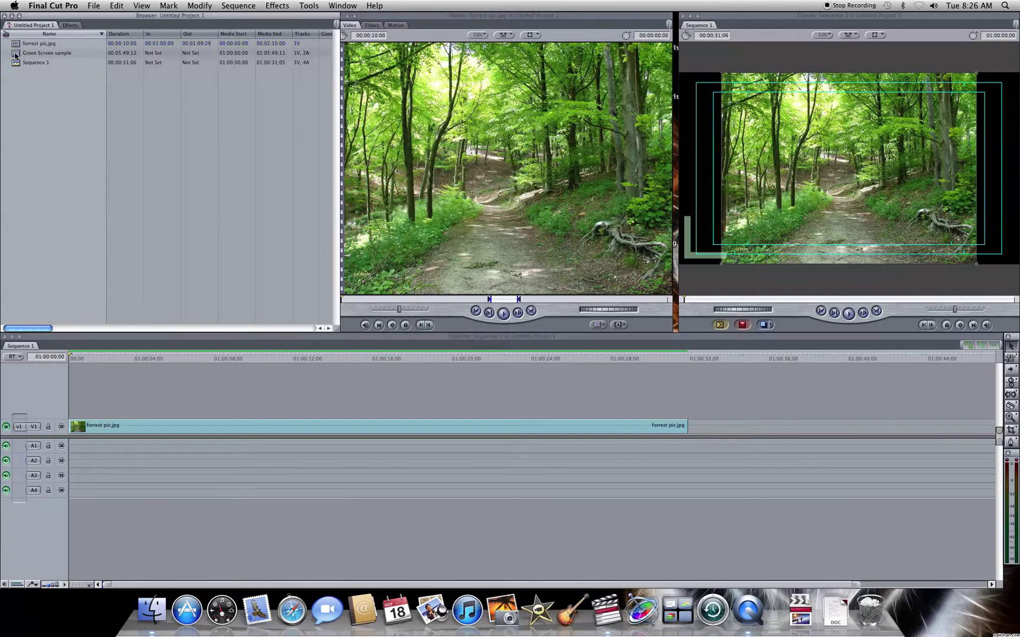
double_click(15, 55)
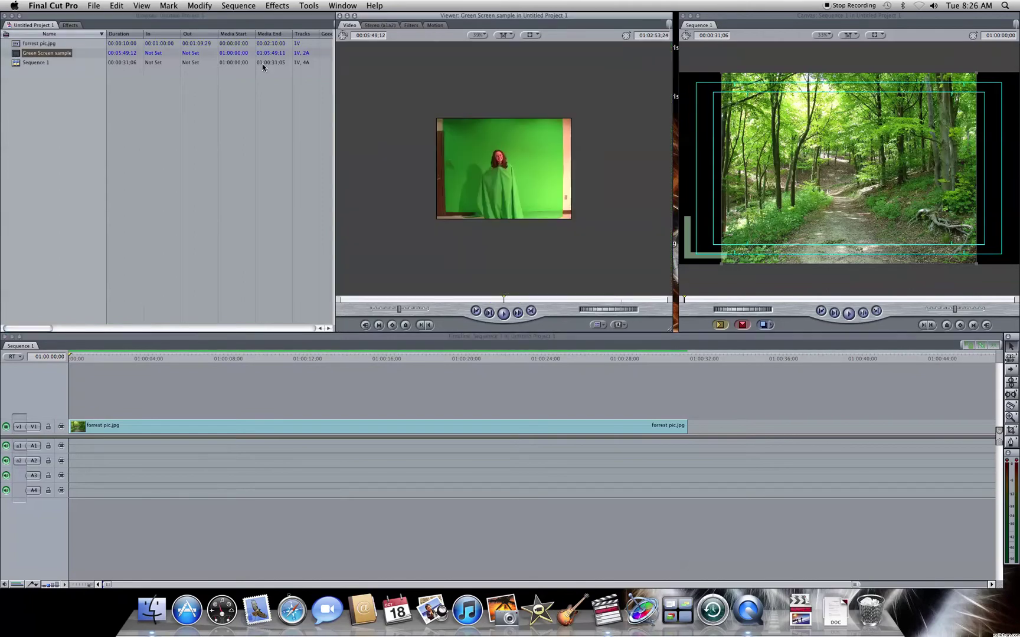
left_click(478, 35)
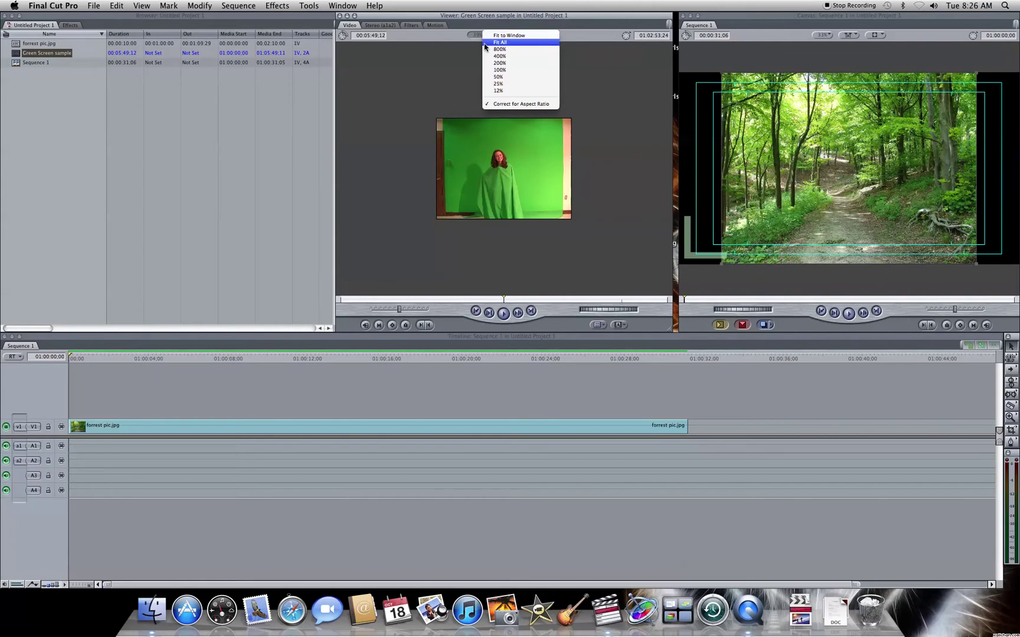
left_click(493, 39)
Mark In at 01:02:56:02 and Out at 01:03:05:09 for a 9:06 section.
mouse_move(503, 299)
left_mouse_down()
mouse_move(490, 302)
mouse_move(506, 304)
left_mouse_up()
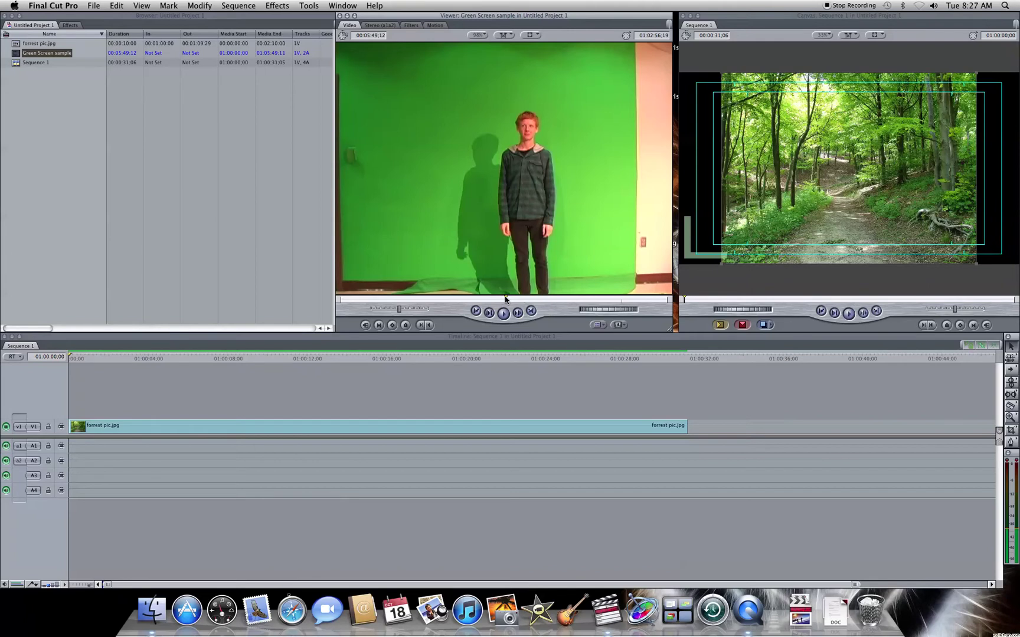
left_click_drag(506, 300, 505, 299)
key("i")
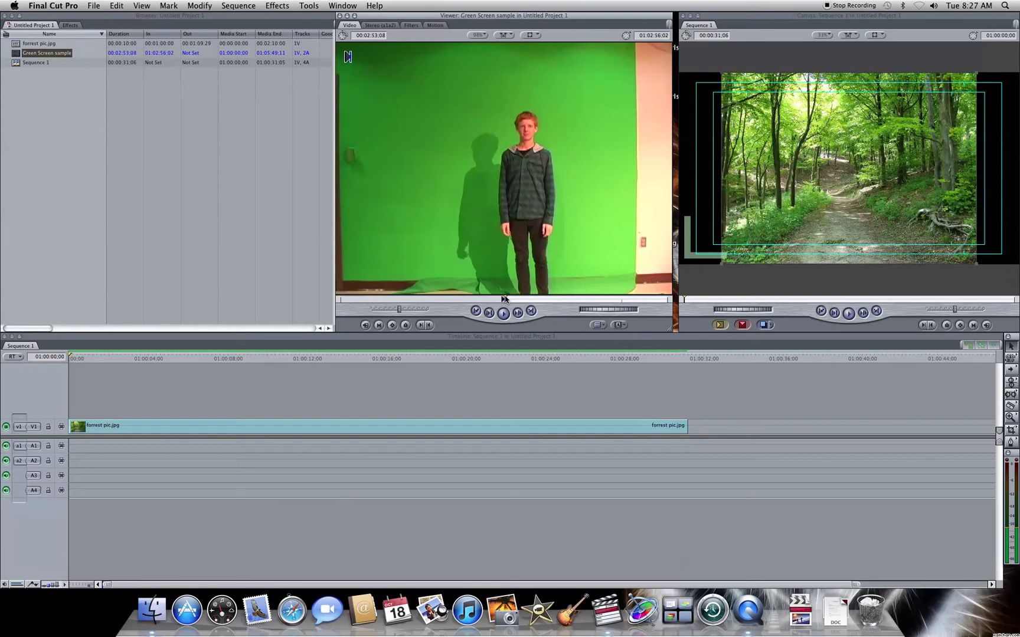
key("space")
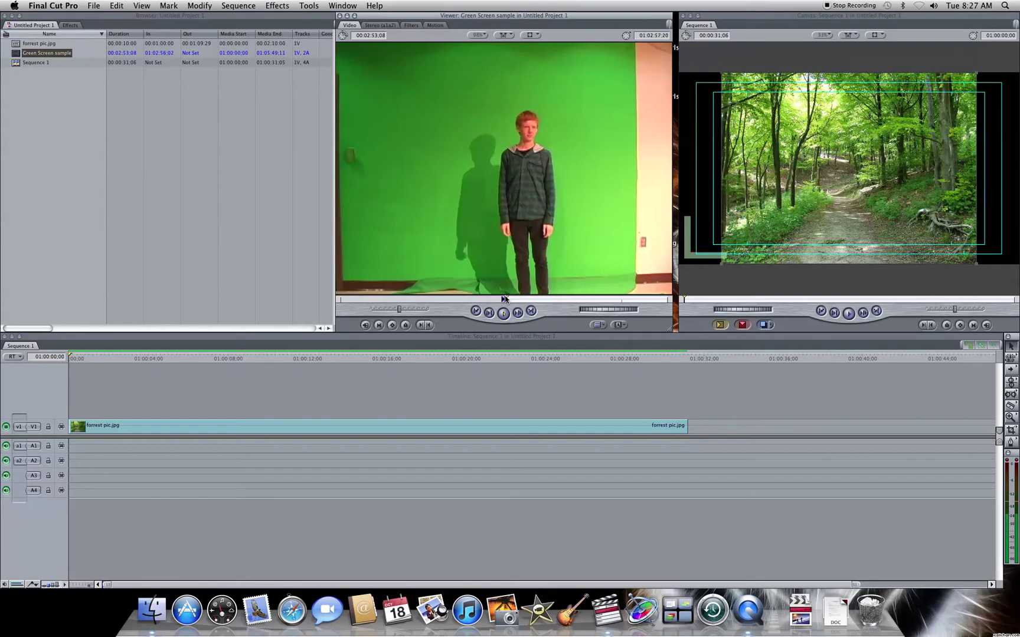
key("XF86AudioMute")
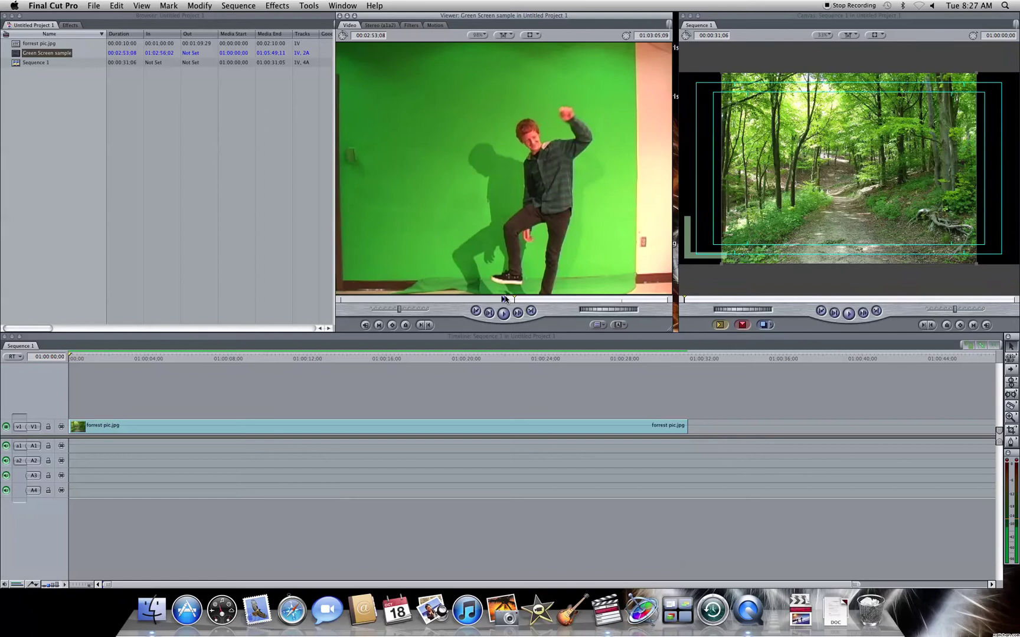
key("o")
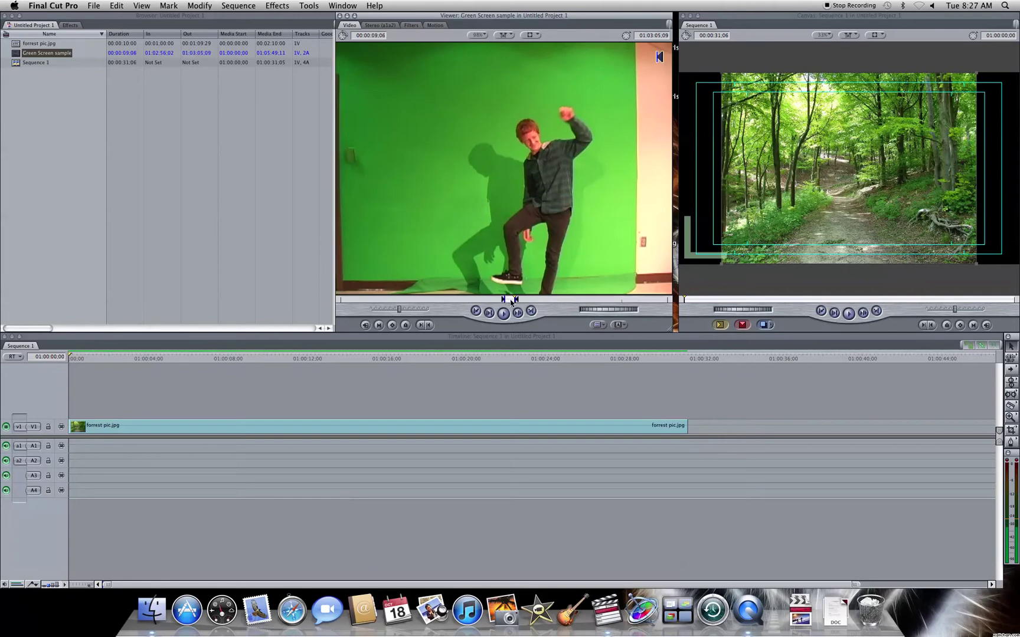
left_click(489, 313)
Drop the marked clip on a new V2 track at sequence start and trim forrest pic.jpg to 9:06.
left_click_drag(503, 151, 74, 408)
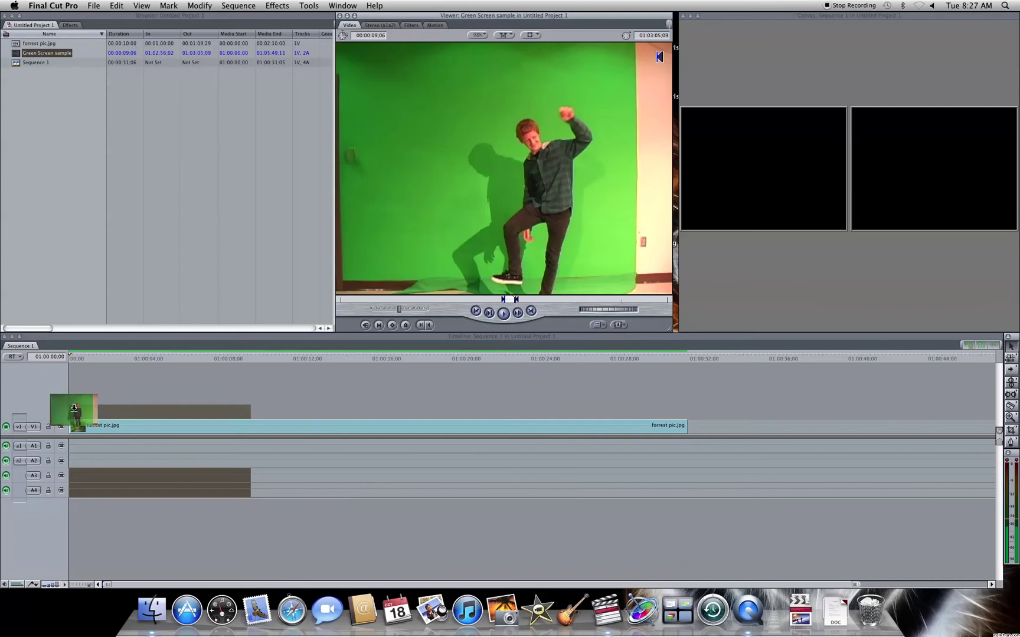
left_click_drag(75, 408, 75, 407)
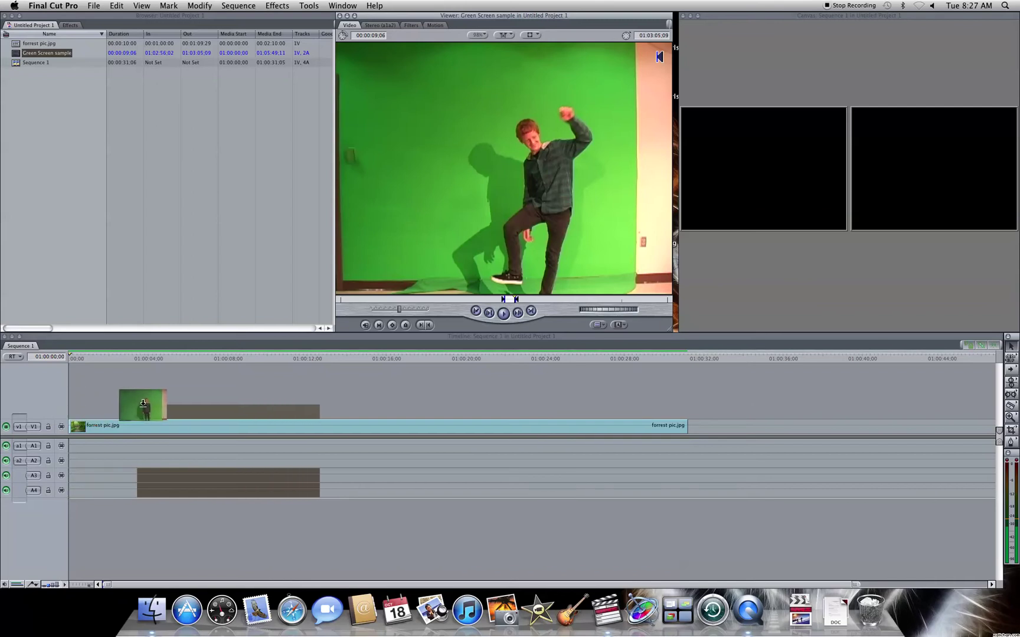
left_click_drag(143, 403, 73, 410)
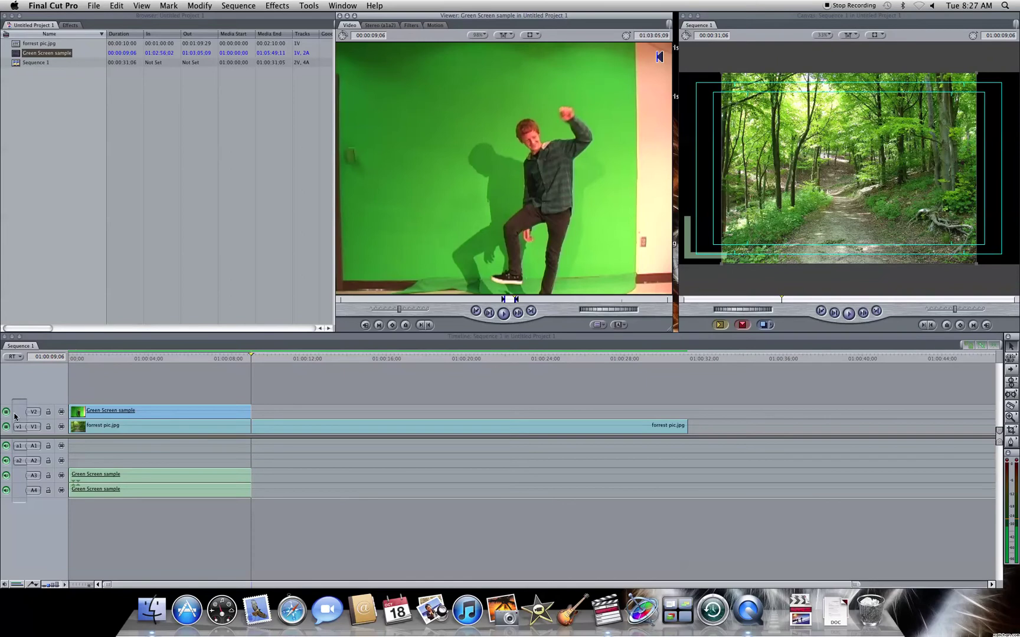
left_click(108, 359)
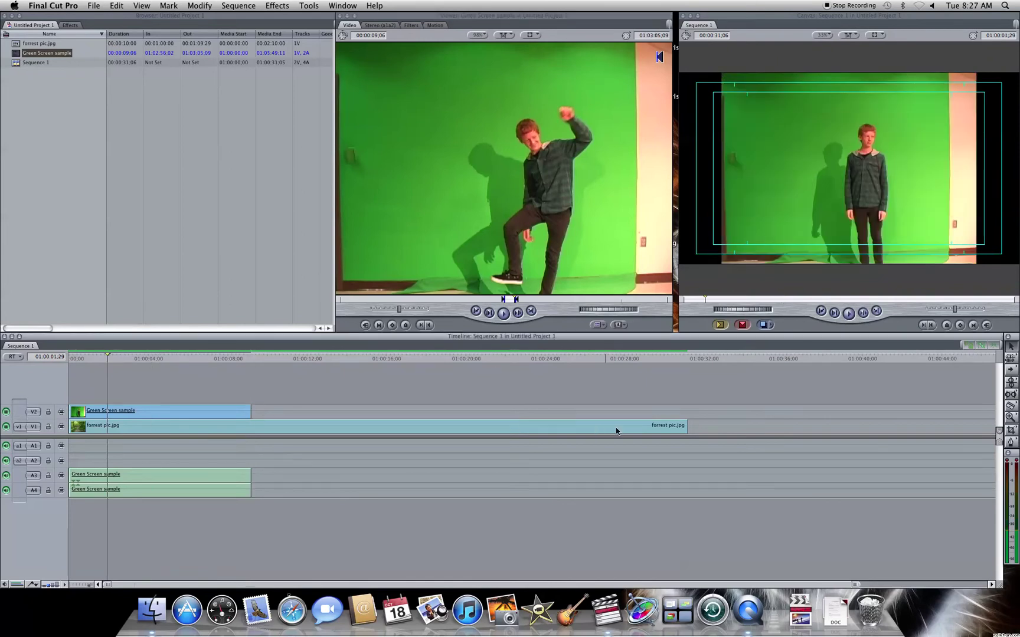
left_click_drag(689, 425, 251, 428)
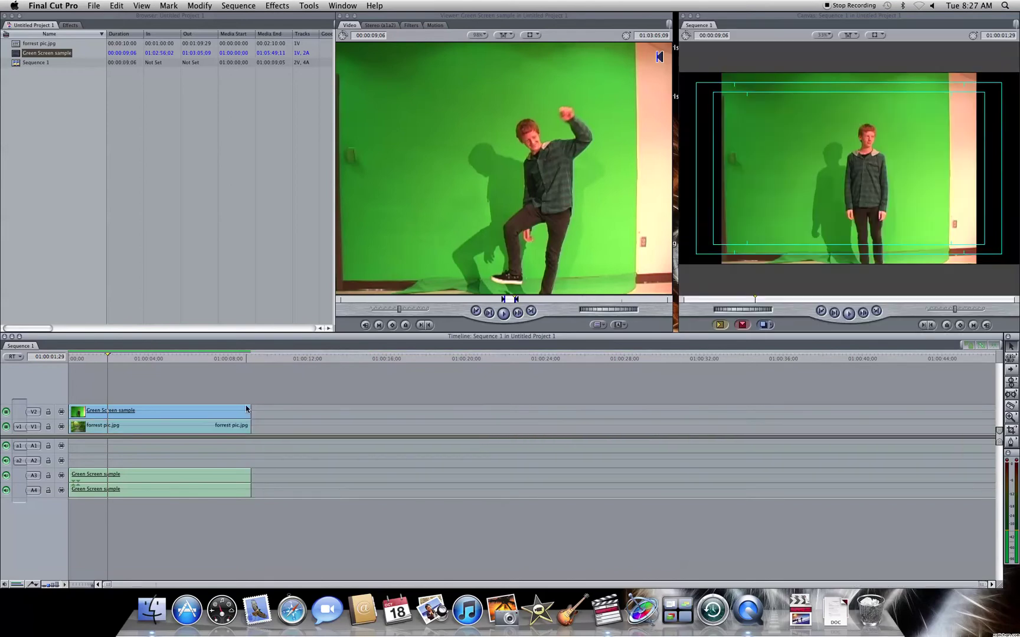
key("Home")
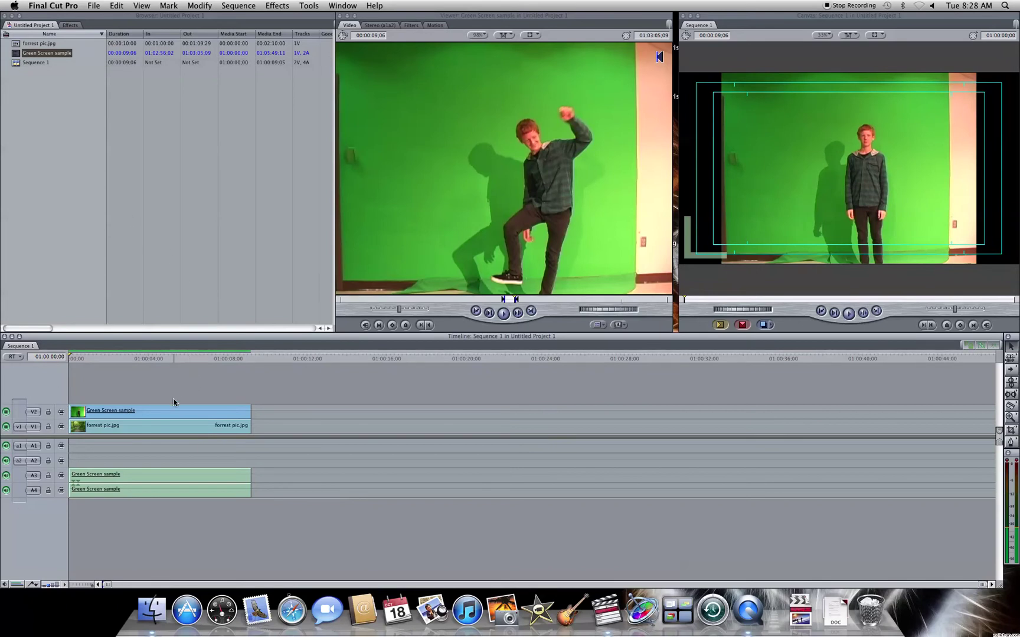
Load the V2 Green Screen sample clip in the Viewer, zoomed out to show the whole frame.
left_click(167, 415)
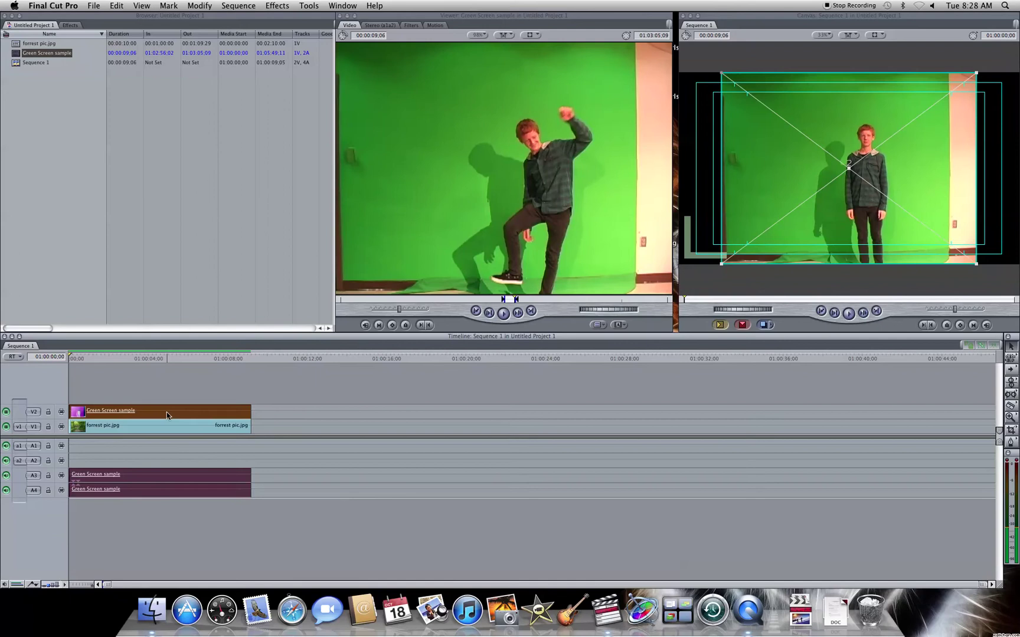
double_click(167, 415)
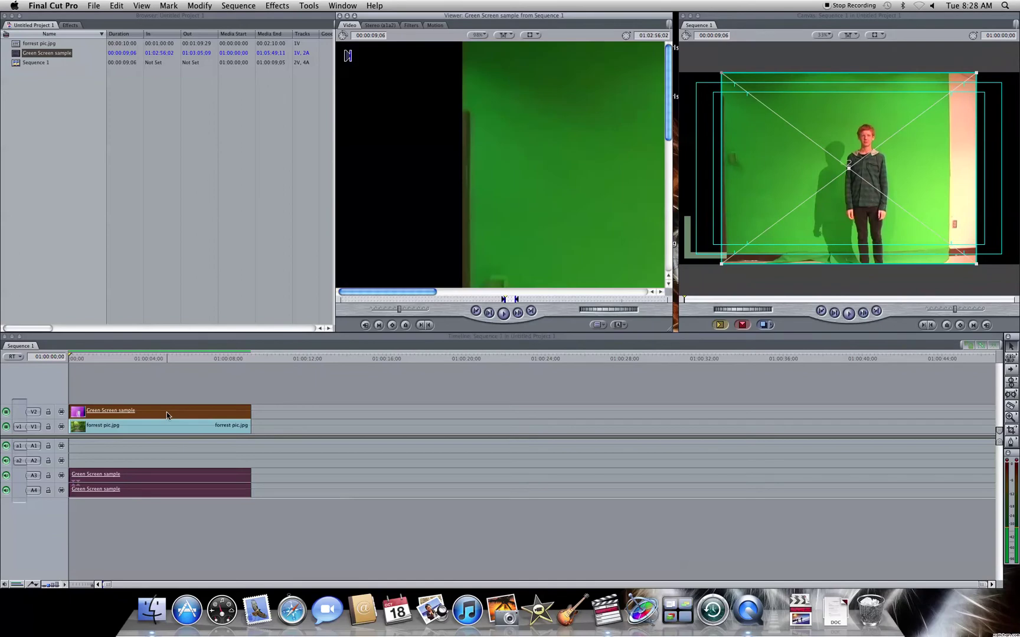
left_click(482, 36)
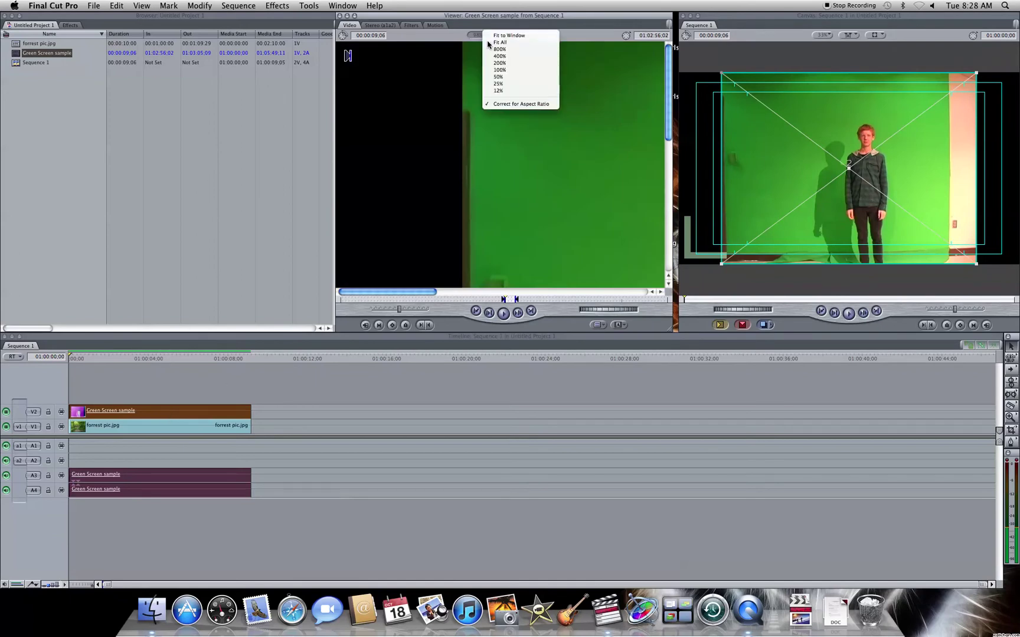
left_click(490, 42)
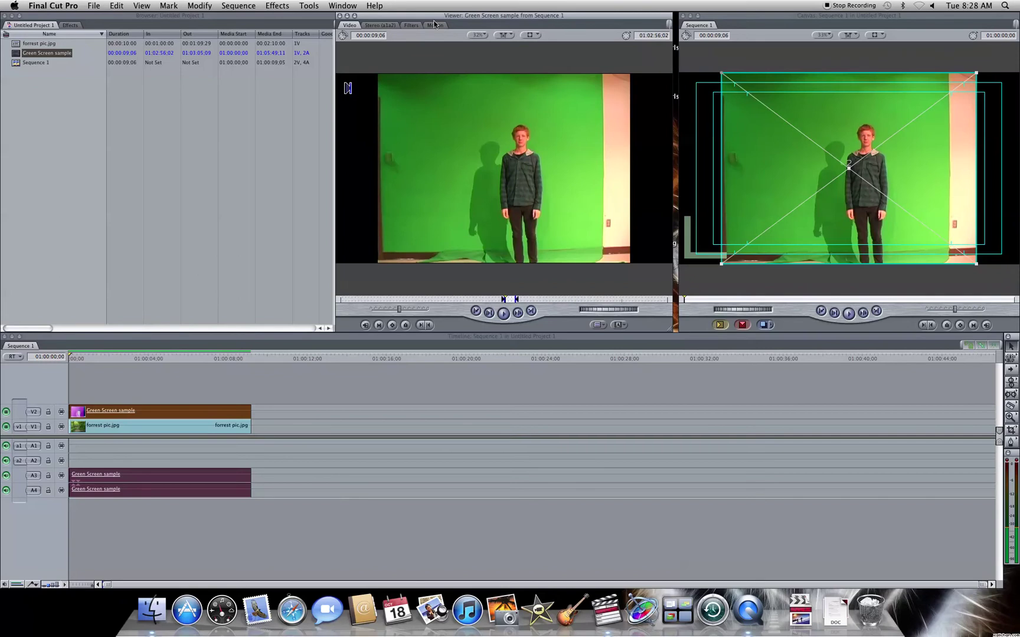
left_click(172, 411)
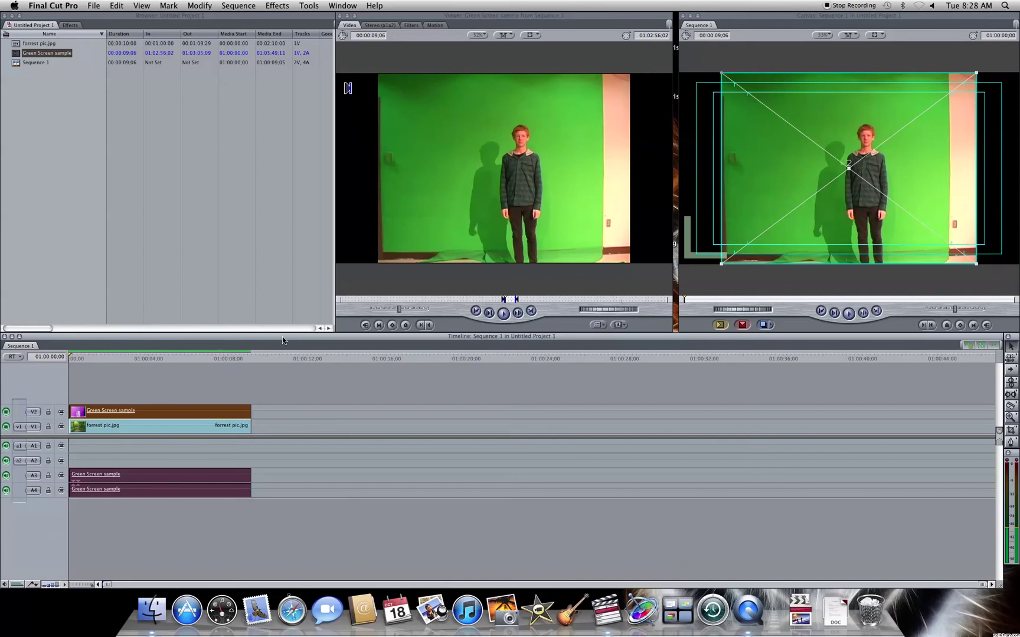
double_click(179, 416)
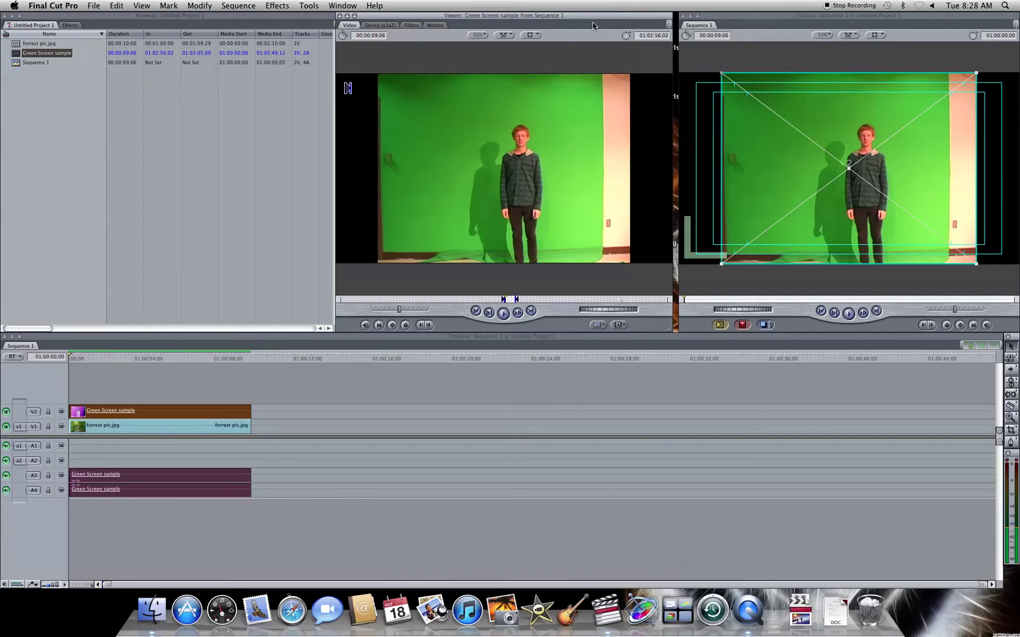
Apply Effects > Video Filters > Key > Color Smoothing – 4:1:1 to the V2 clip.
left_click(278, 6)
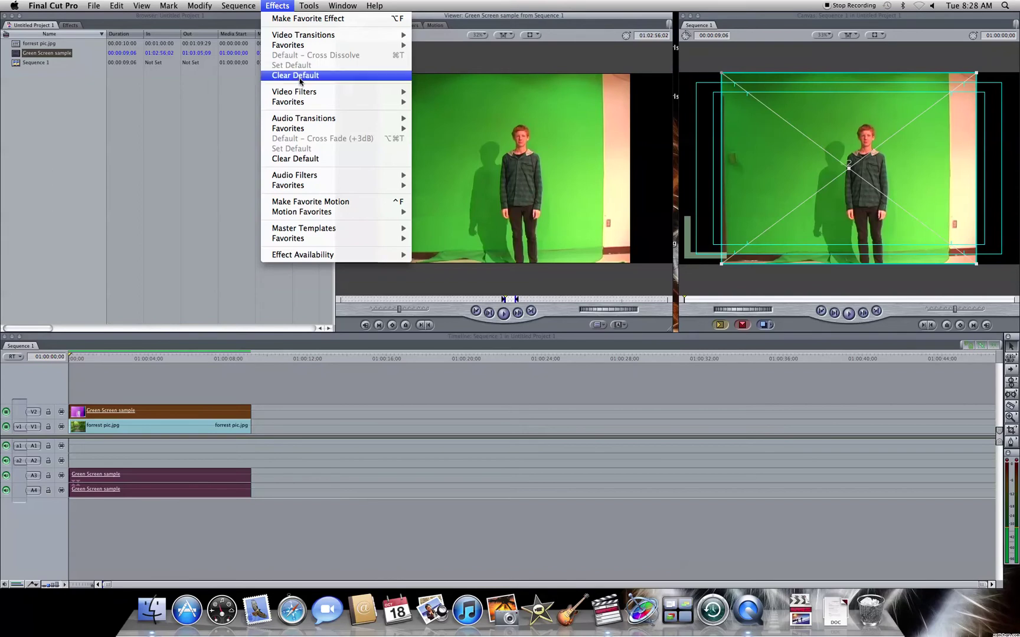
mouse_move(302, 93)
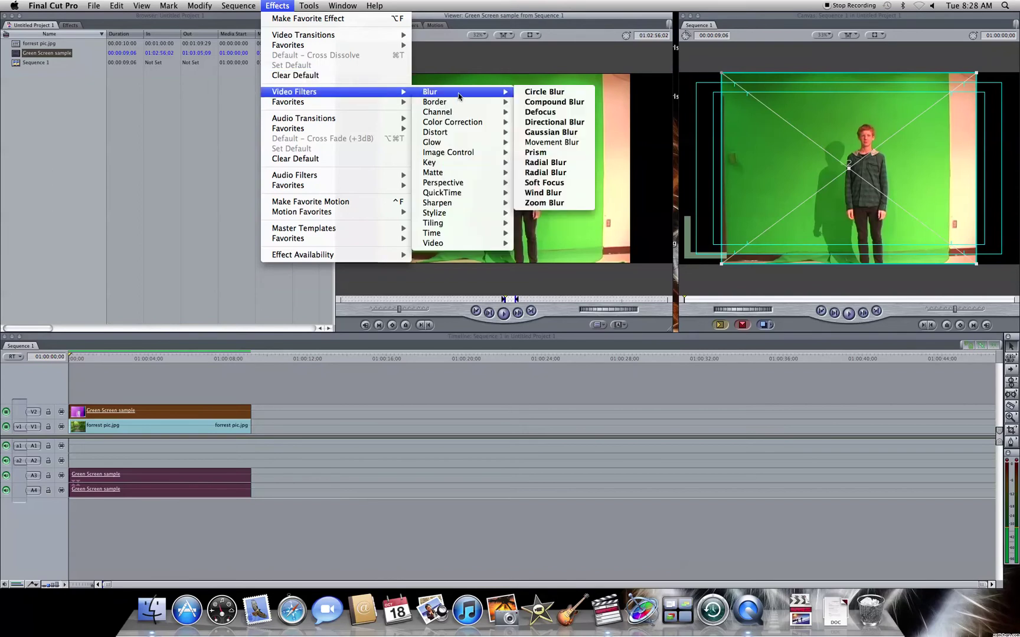
mouse_move(455, 166)
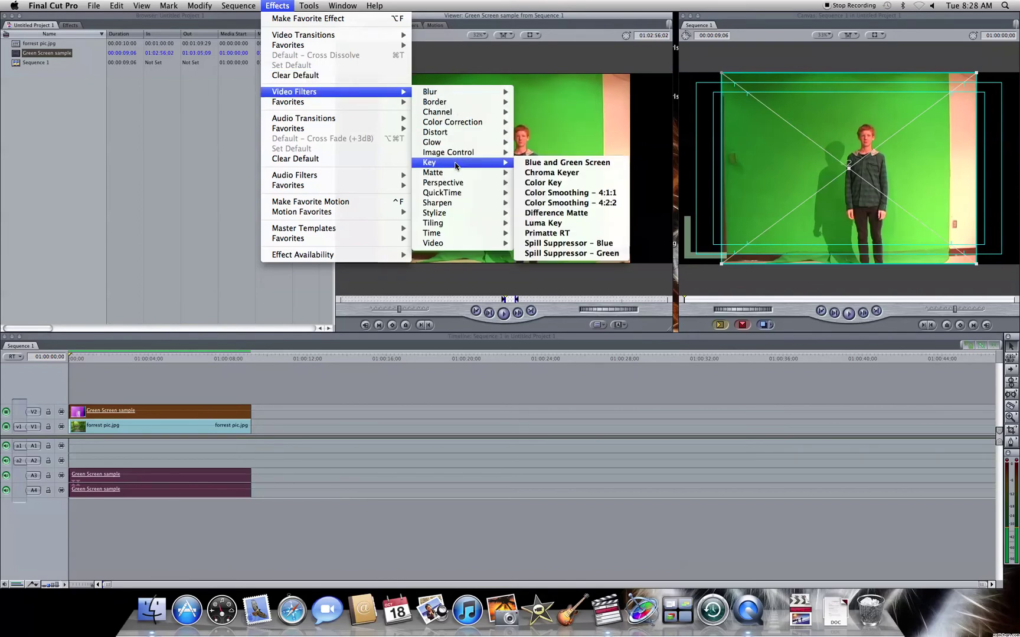
left_click(562, 193)
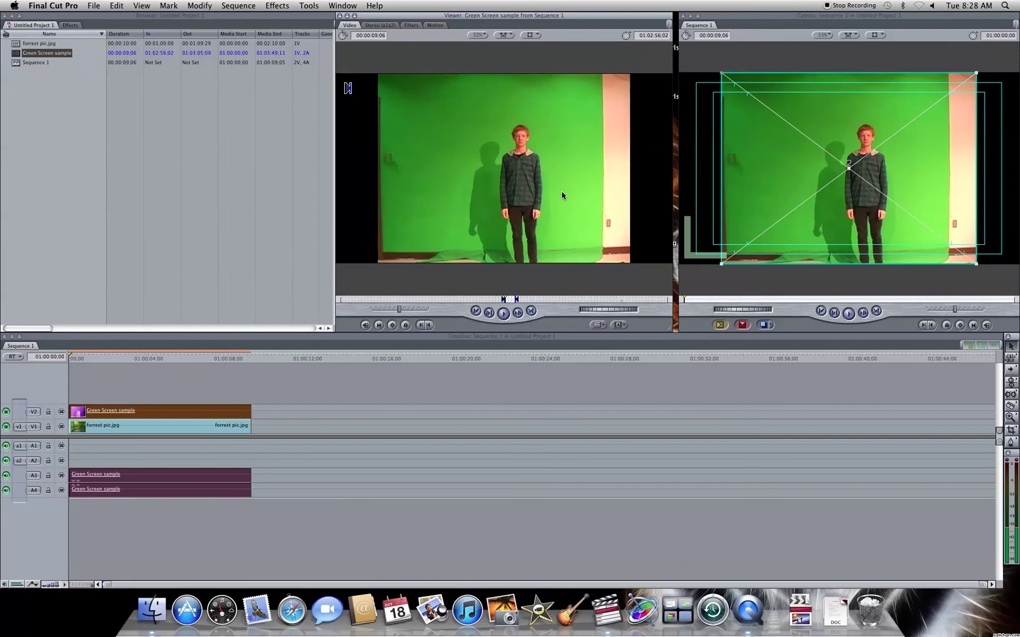
Apply the Chroma Keyer filter to the V2 clip.
left_click(275, 6)
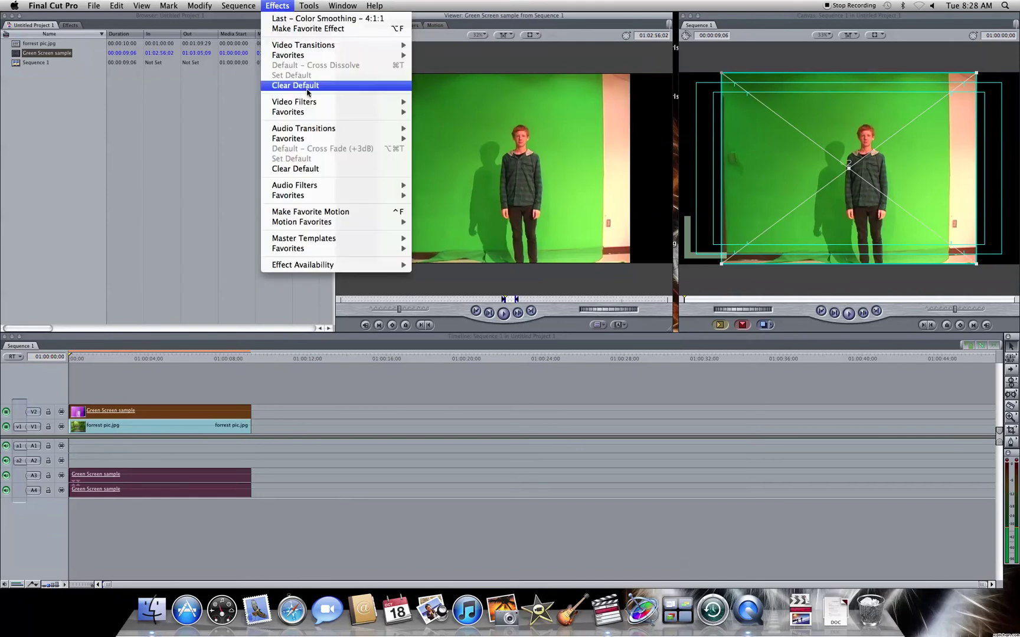
mouse_move(546, 192)
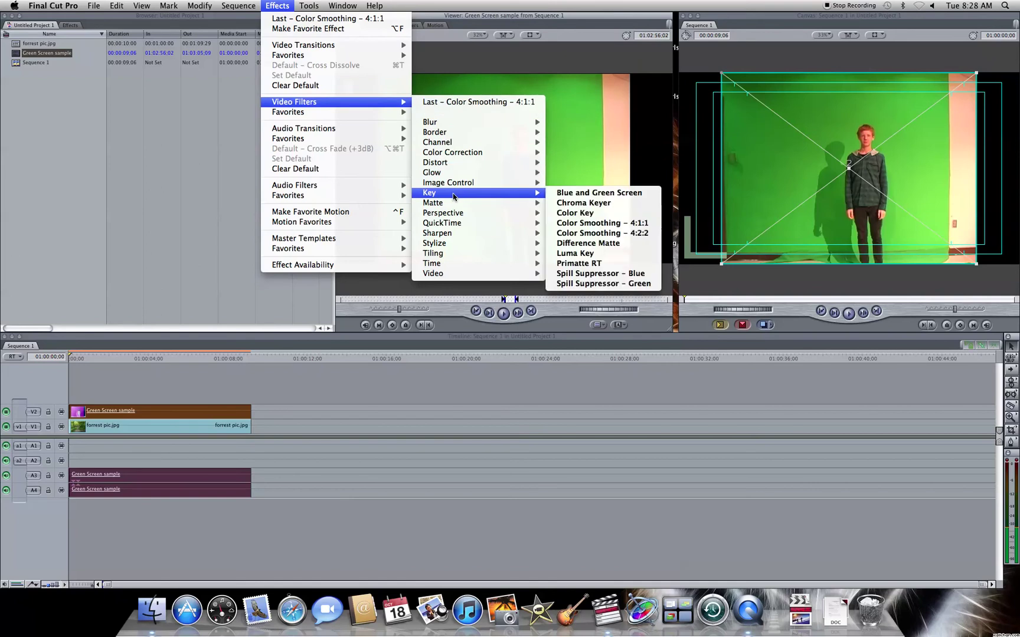
left_click(590, 204)
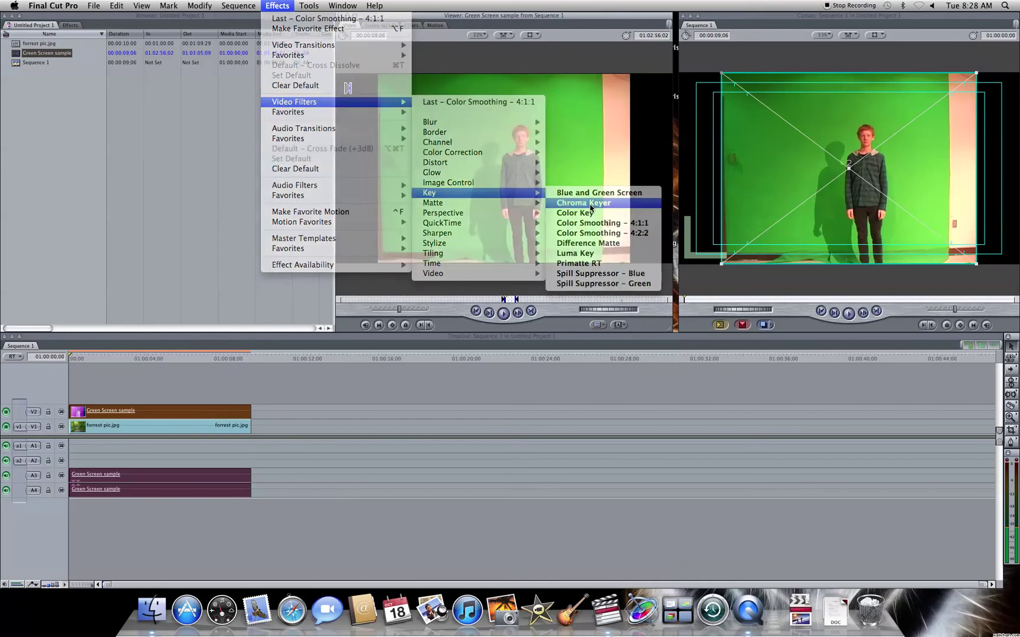
Apply the Spill Suppressor – Green filter to the V2 clip.
left_click(278, 6)
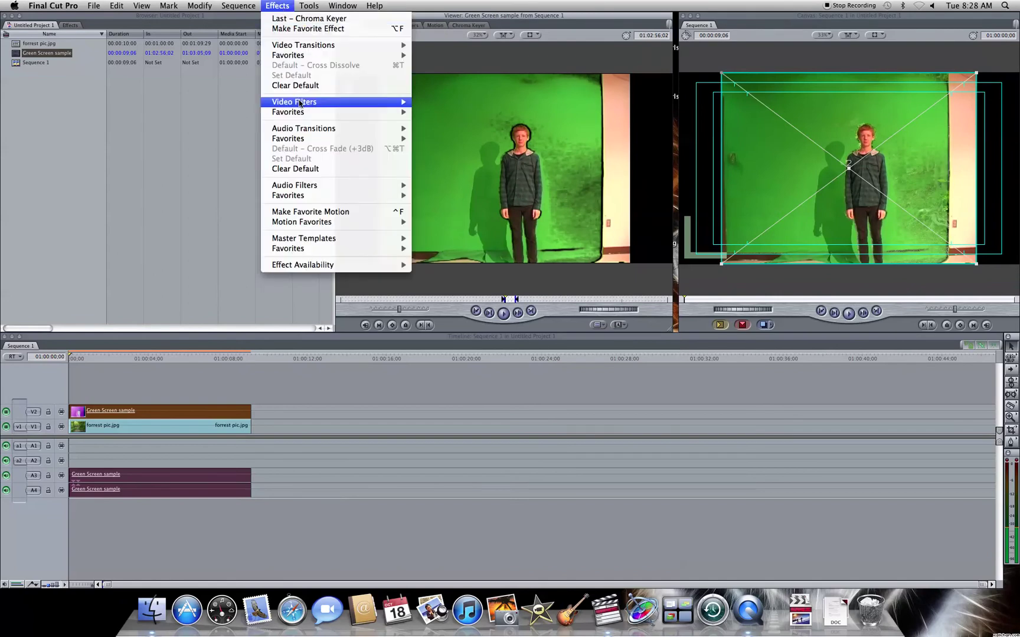
mouse_move(300, 103)
mouse_move(447, 196)
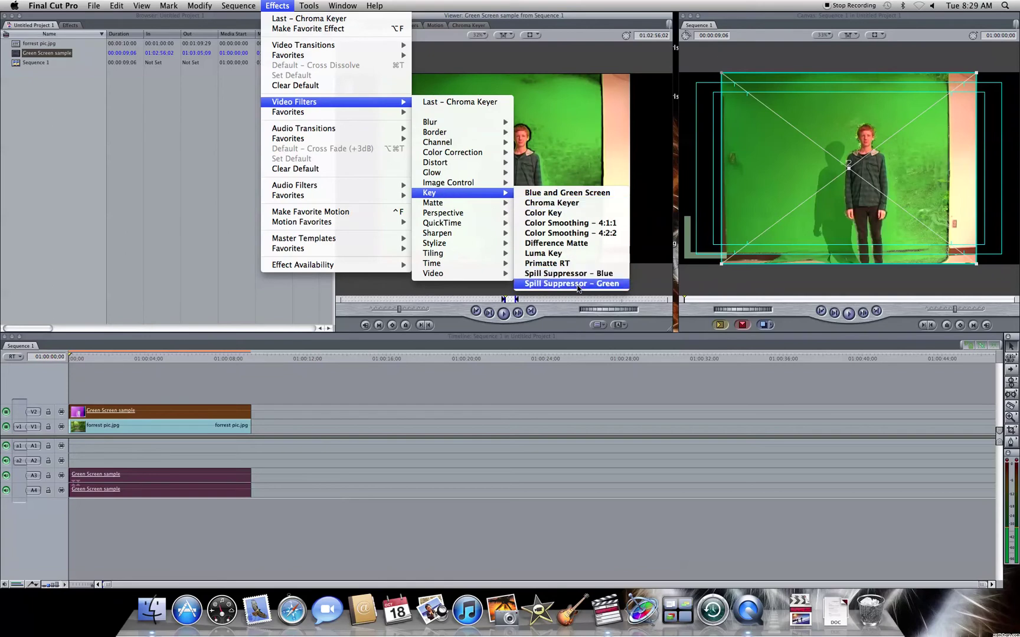
left_click(577, 284)
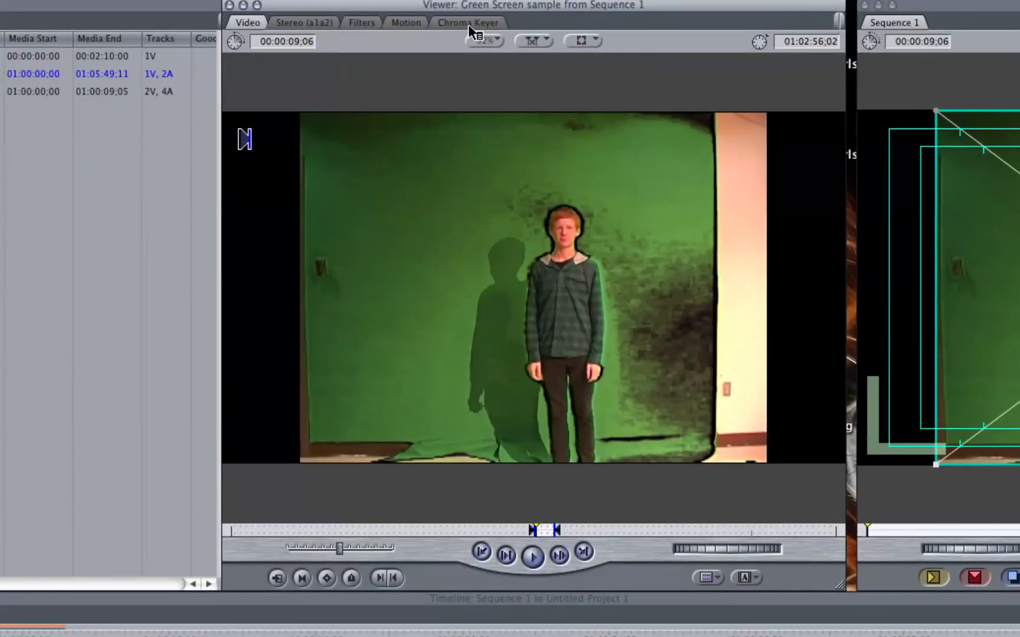
Show the green screen clip's Chroma Keyer hue, saturation and luma controls in the Viewer, after checking its Filters list.
left_click(467, 23)
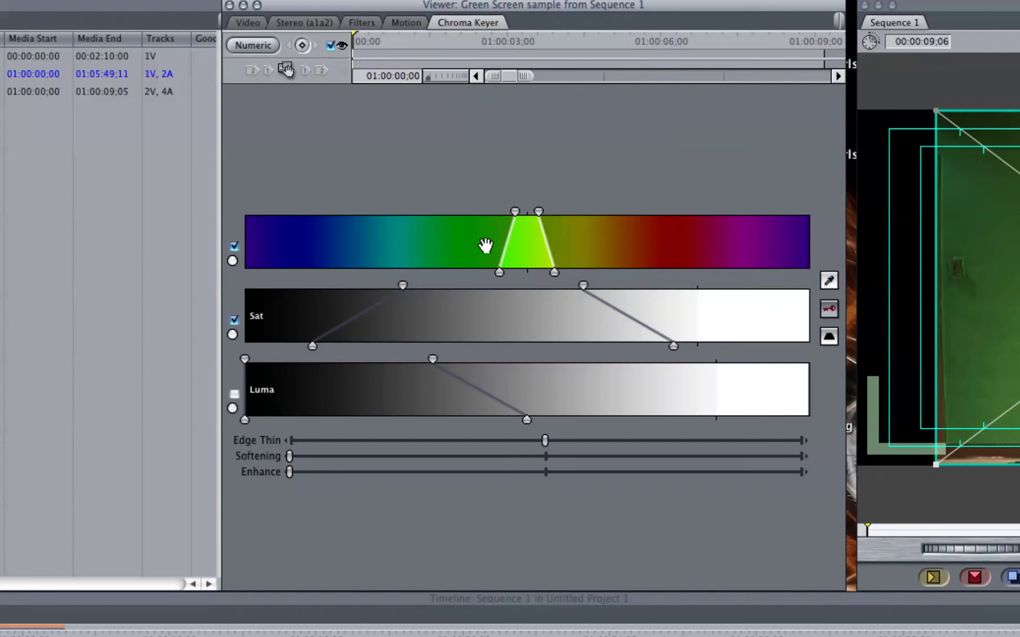
left_click(369, 24)
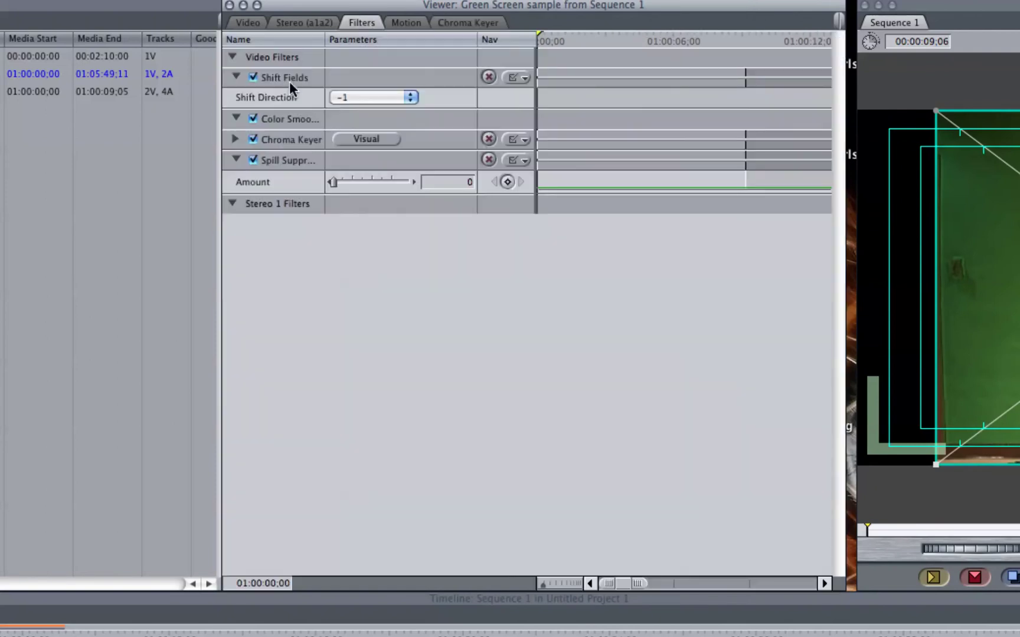
left_click(356, 139)
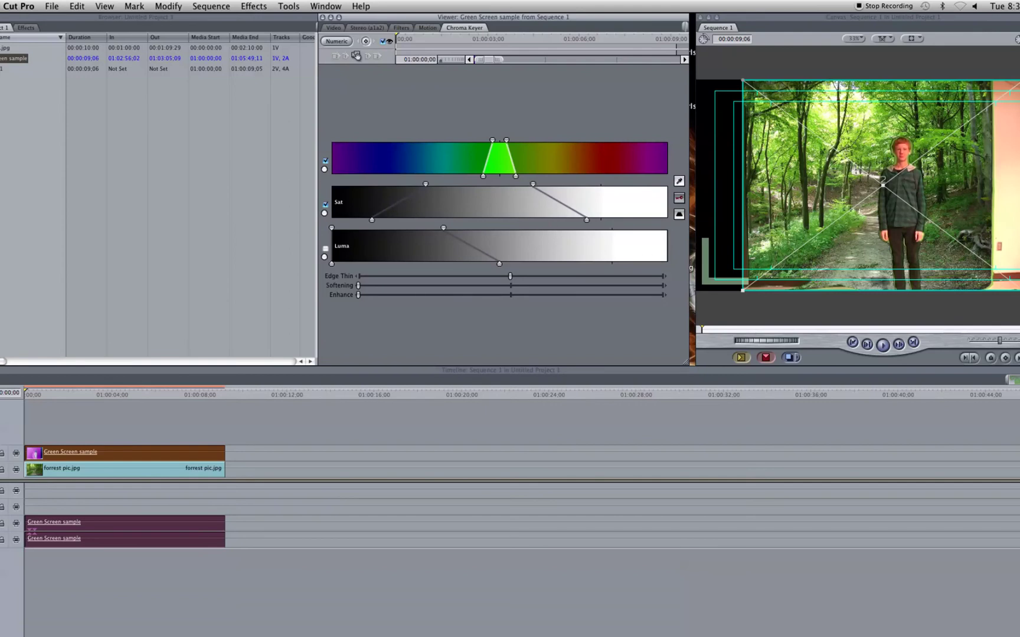
Shift and widen the Chroma Keyer's saturation range toward both lower and higher values.
left_click_drag(526, 206, 516, 206)
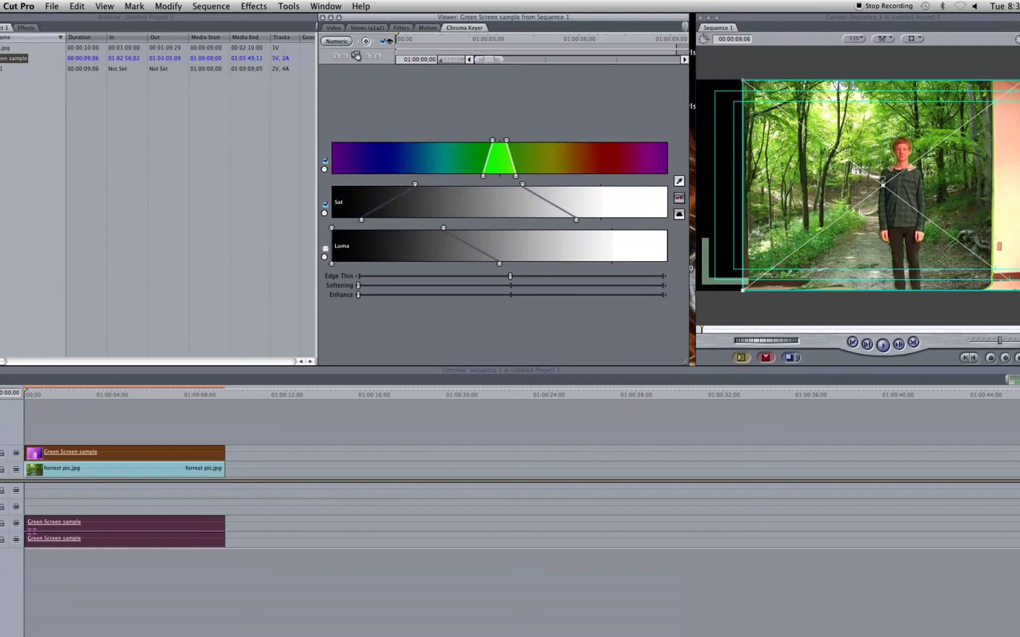
left_click_drag(414, 184, 399, 184)
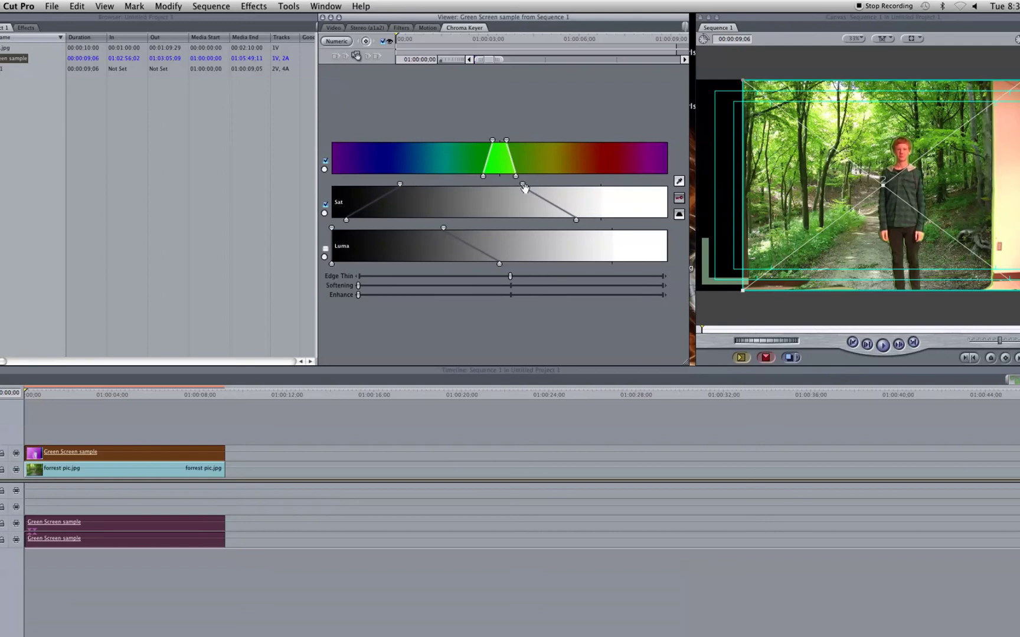
left_click_drag(523, 185, 533, 185)
Enable Luma, shift its range to remove all remaining green, and increase Edge Thin.
left_click_drag(446, 248, 447, 245)
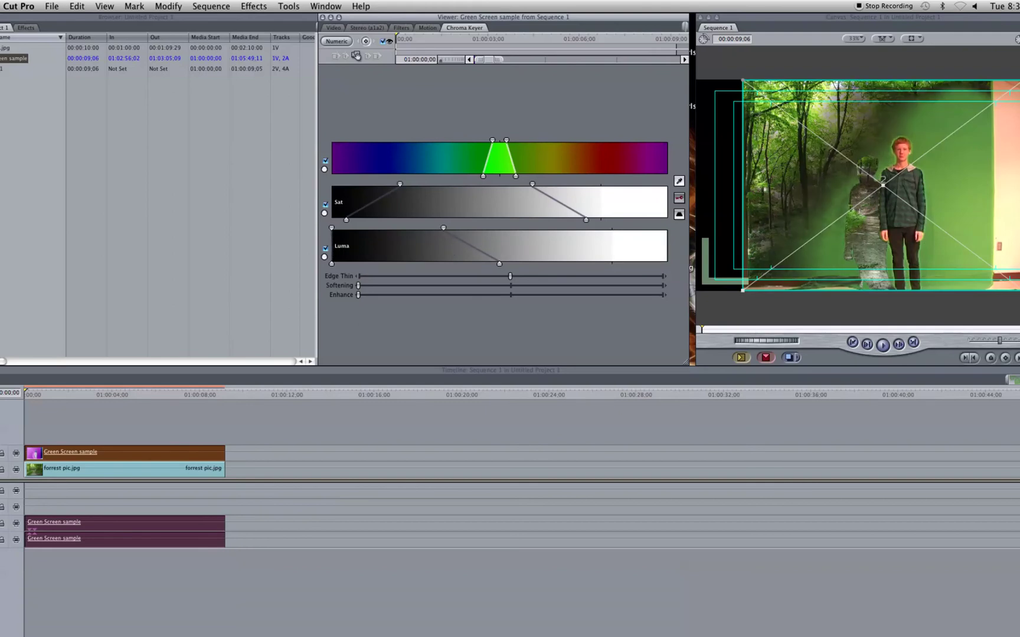
left_click_drag(443, 231, 507, 231)
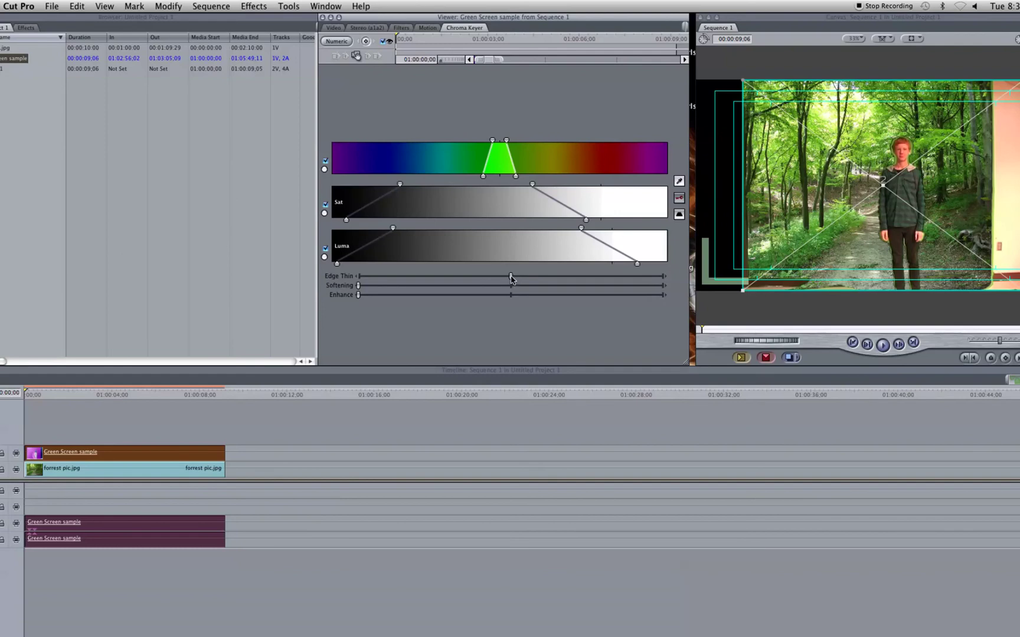
mouse_move(511, 278)
left_mouse_down()
mouse_move(589, 286)
mouse_move(517, 277)
left_mouse_up()
left_click_drag(817, 19, 808, 21)
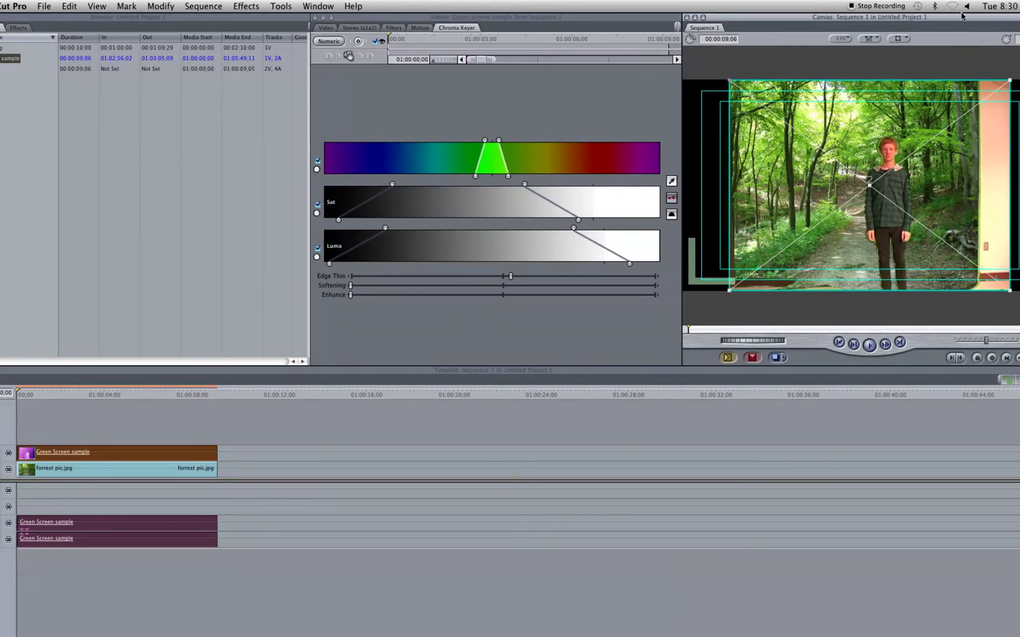
left_click_drag(951, 20, 944, 19)
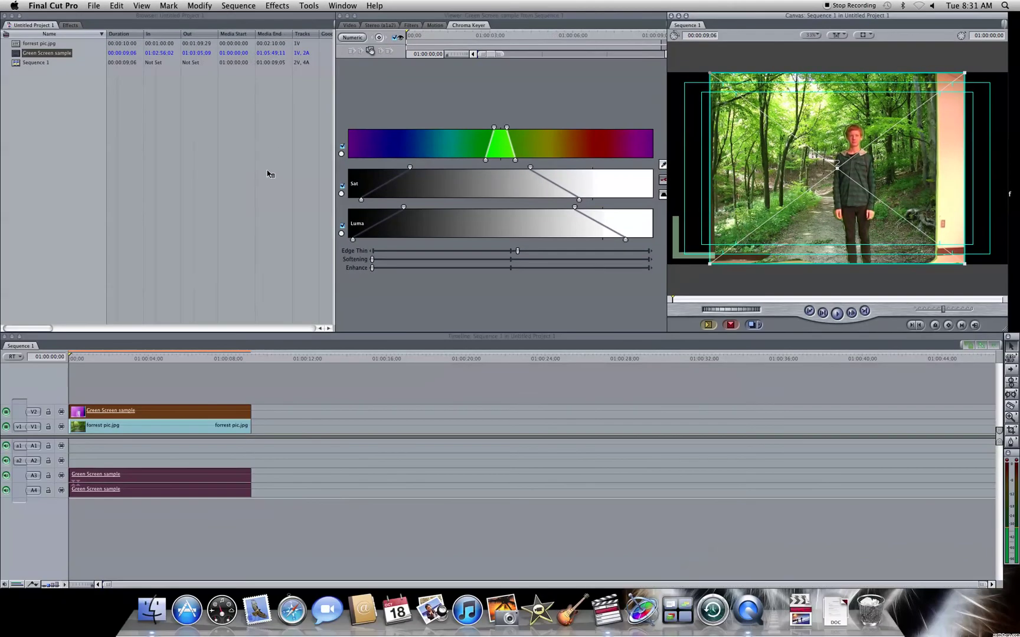
Crop the pink wall strip off the green screen clip's right edge with the Crop tool.
left_click(1012, 431)
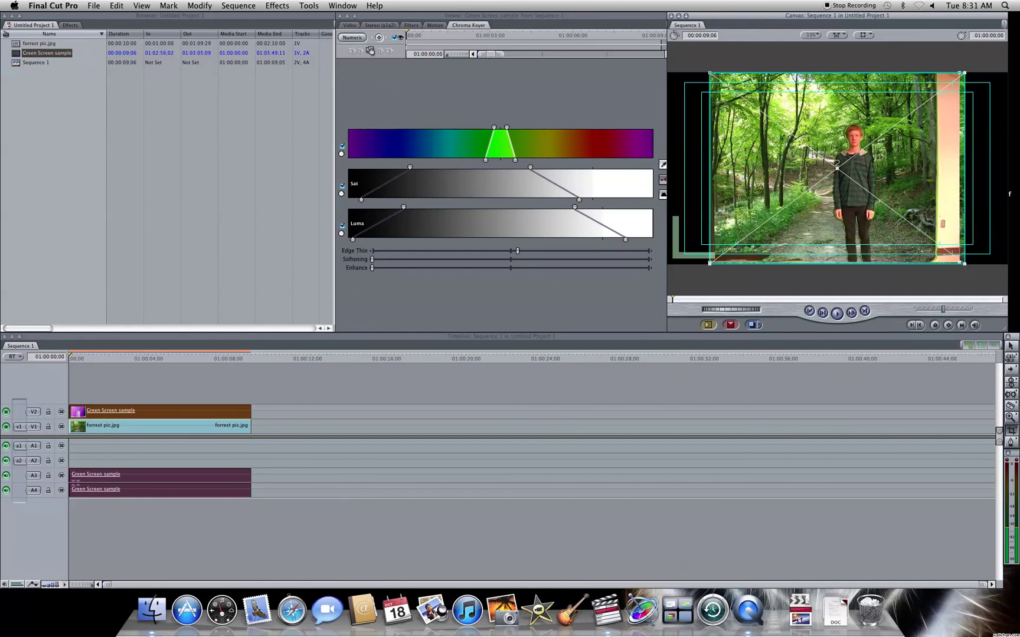
left_click_drag(962, 263, 923, 267)
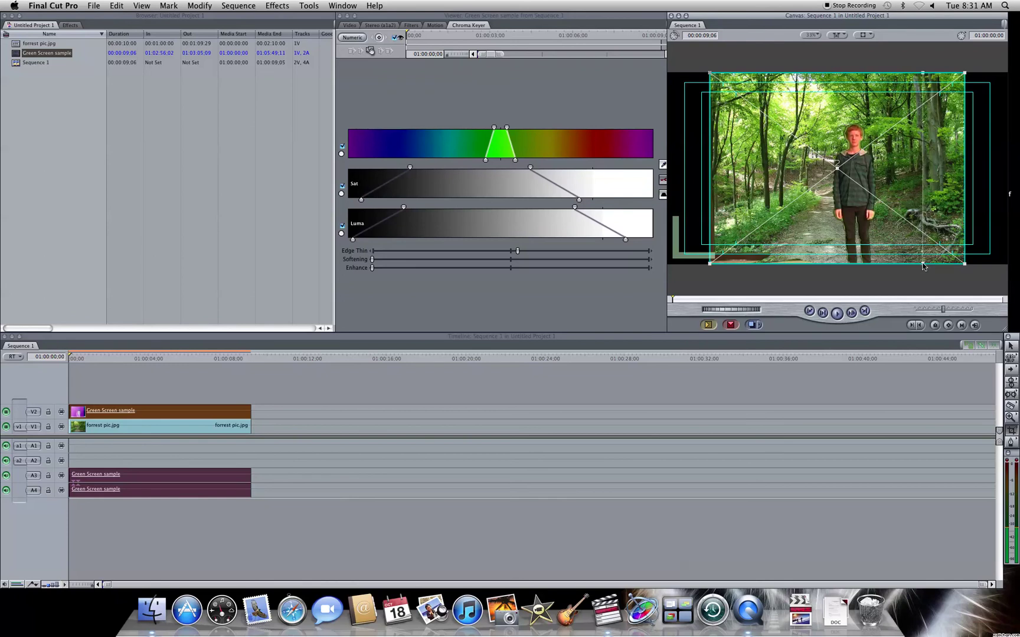
left_click(850, 380)
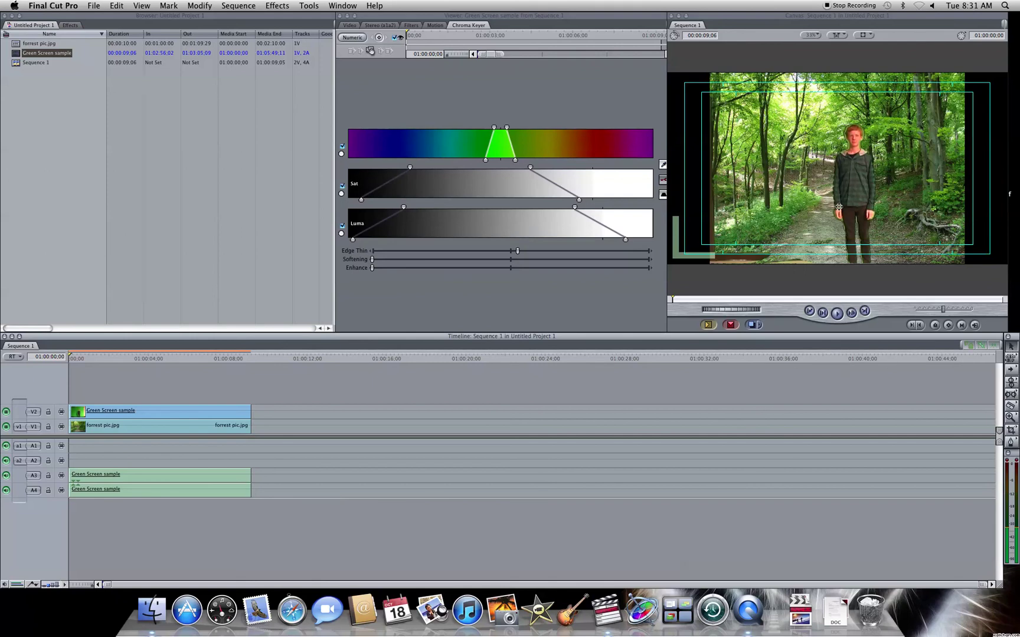
Move the keyed man left within the frame and crop the clip's left edge inward.
left_click(853, 192)
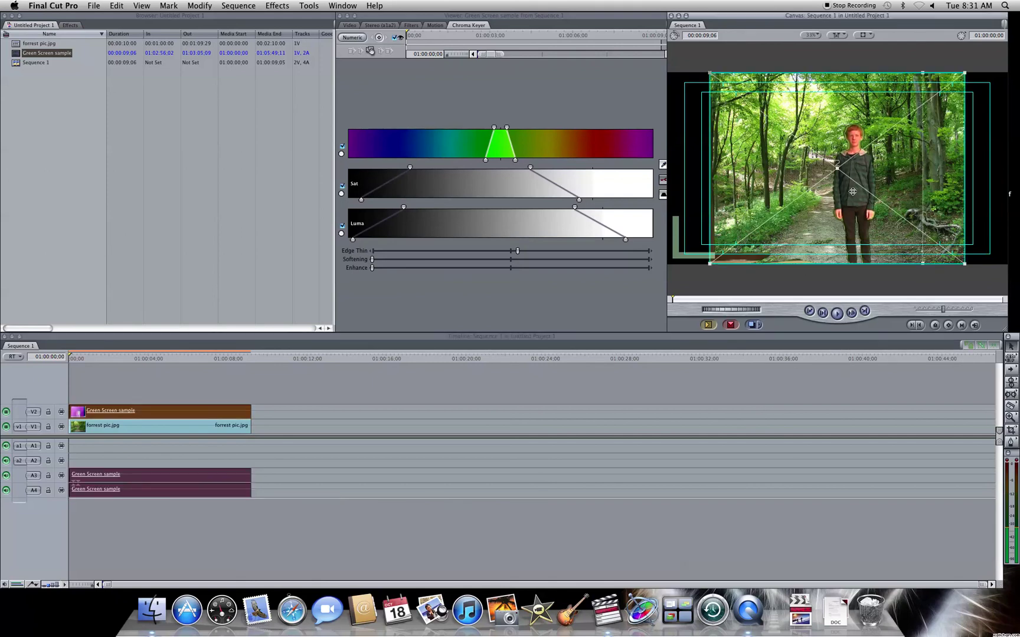
left_click_drag(852, 192, 820, 185)
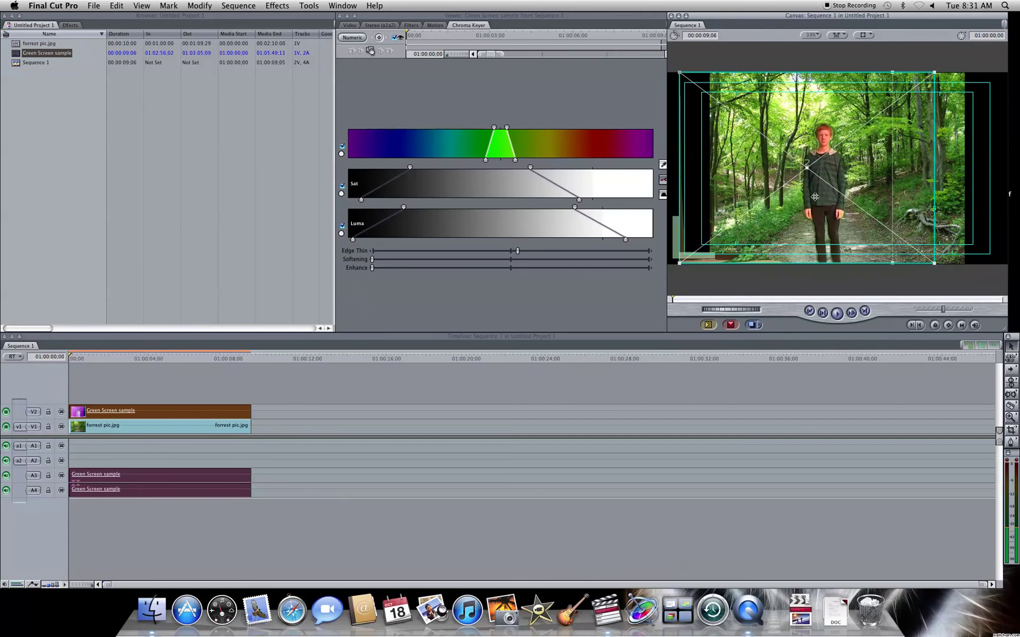
left_click(1011, 435)
left_click_drag(680, 262, 742, 266)
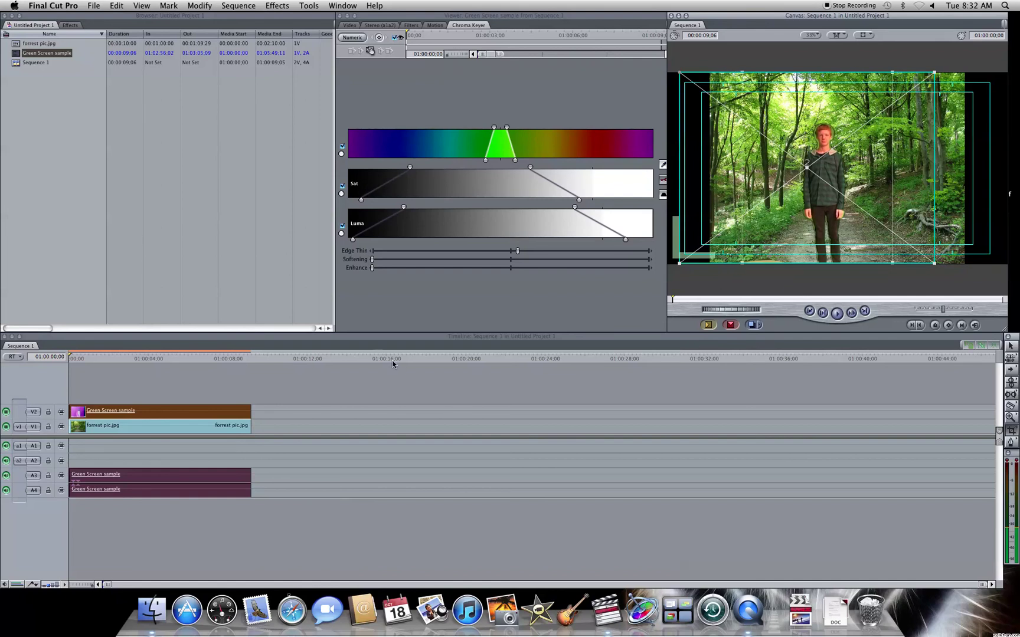
left_click_drag(159, 363, 69, 359)
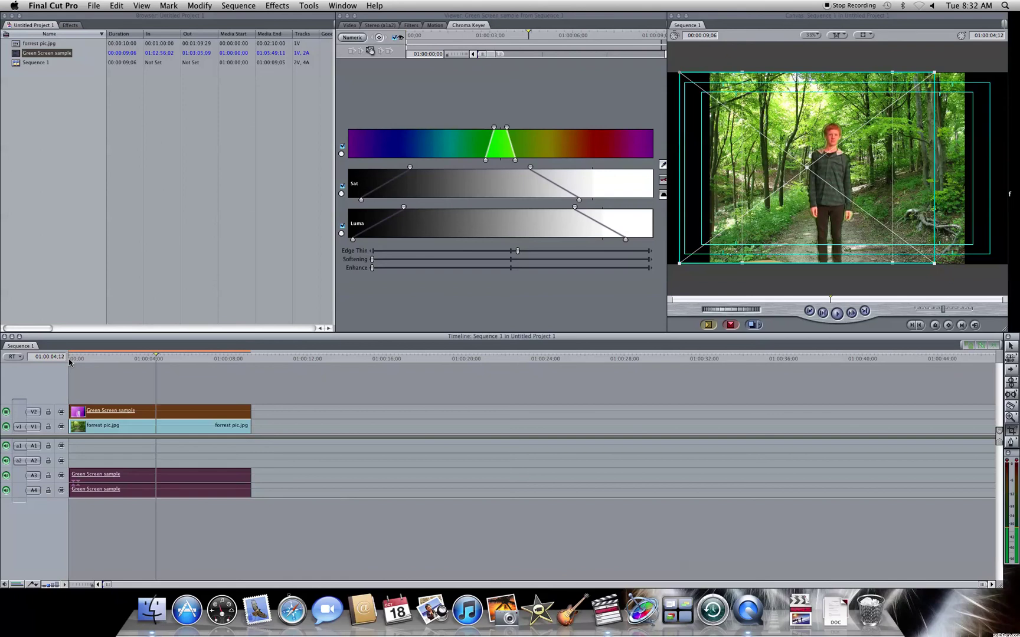
key("space")
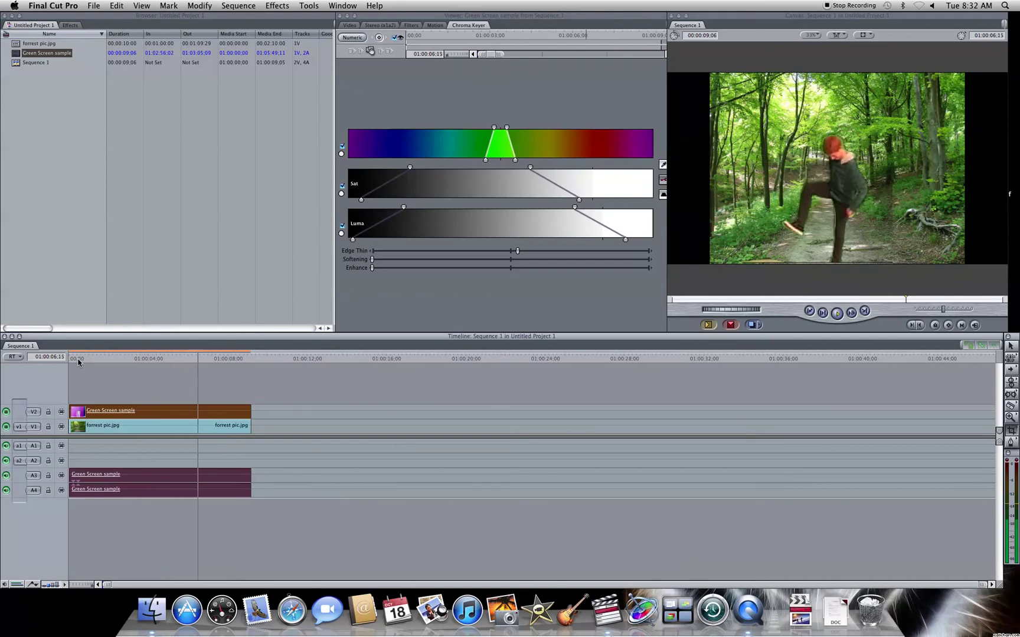
key("space")
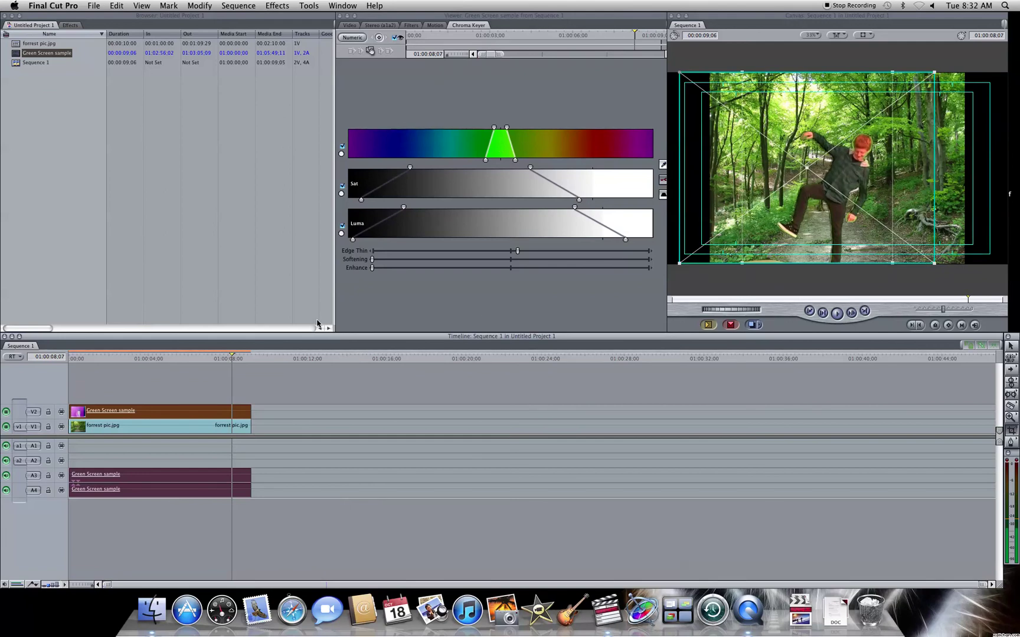
left_click_drag(159, 358, 79, 360)
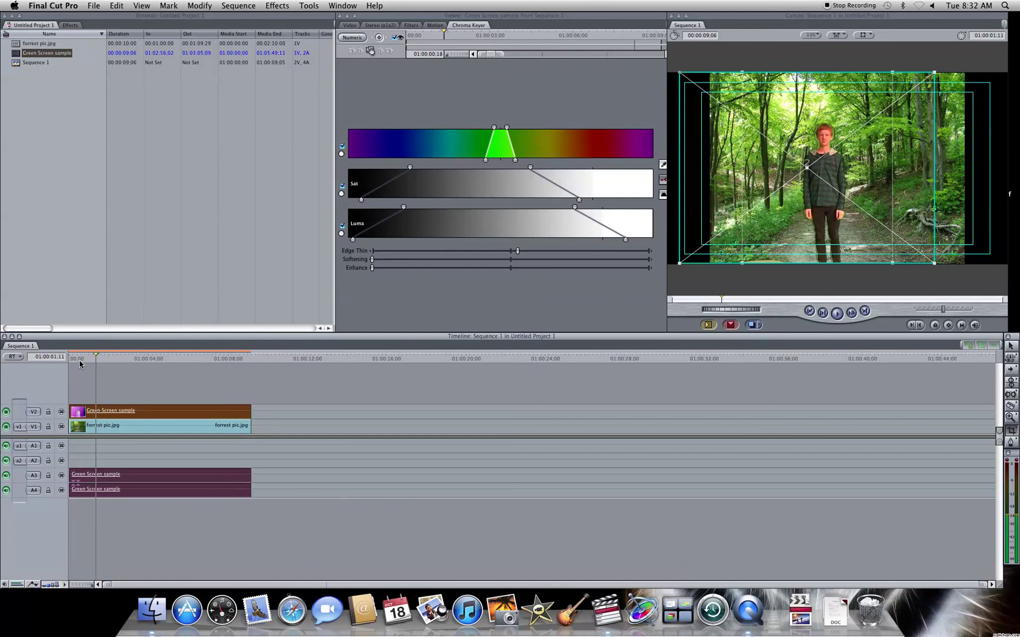
left_click(234, 7)
mouse_move(319, 29)
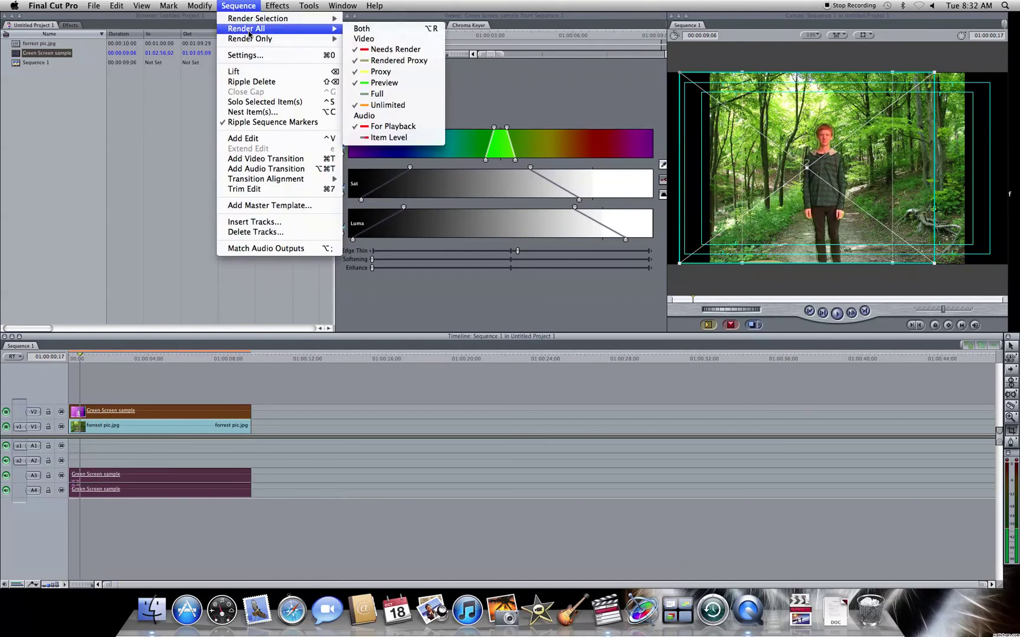
left_click(356, 29)
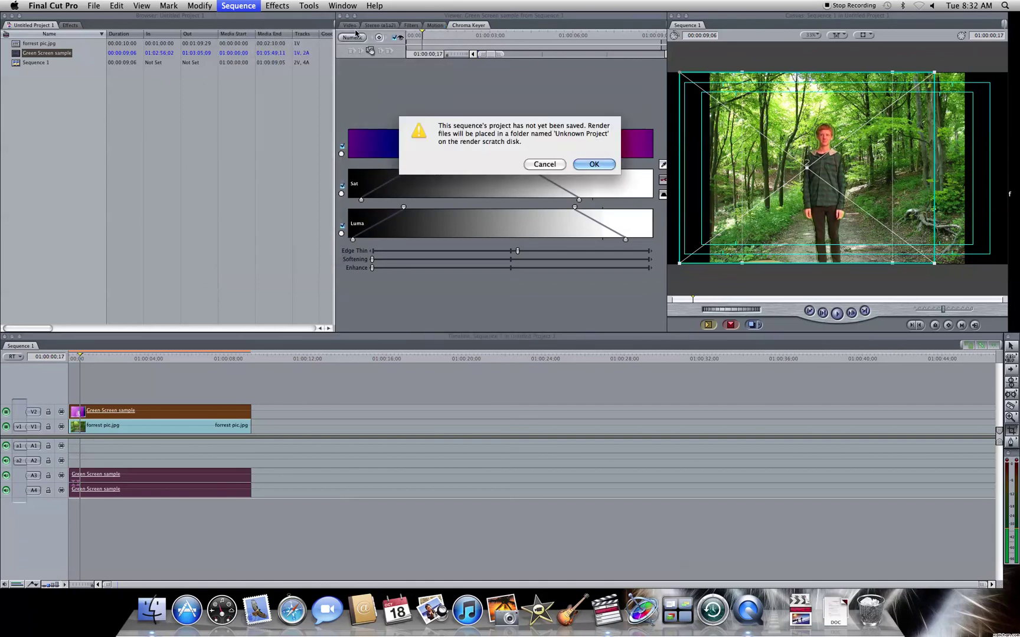
left_click(580, 164)
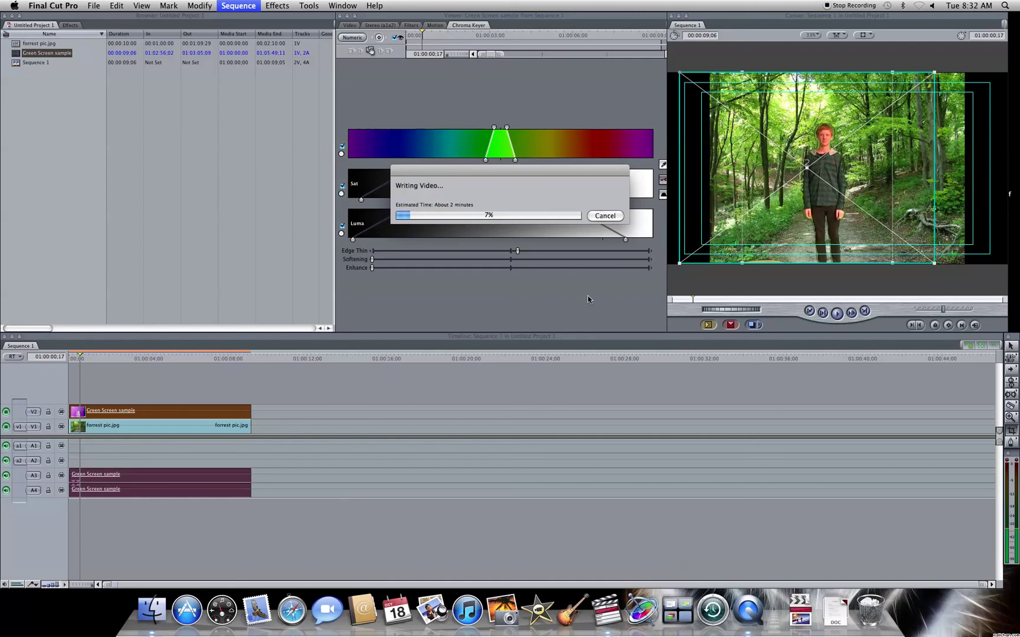
left_click(605, 216)
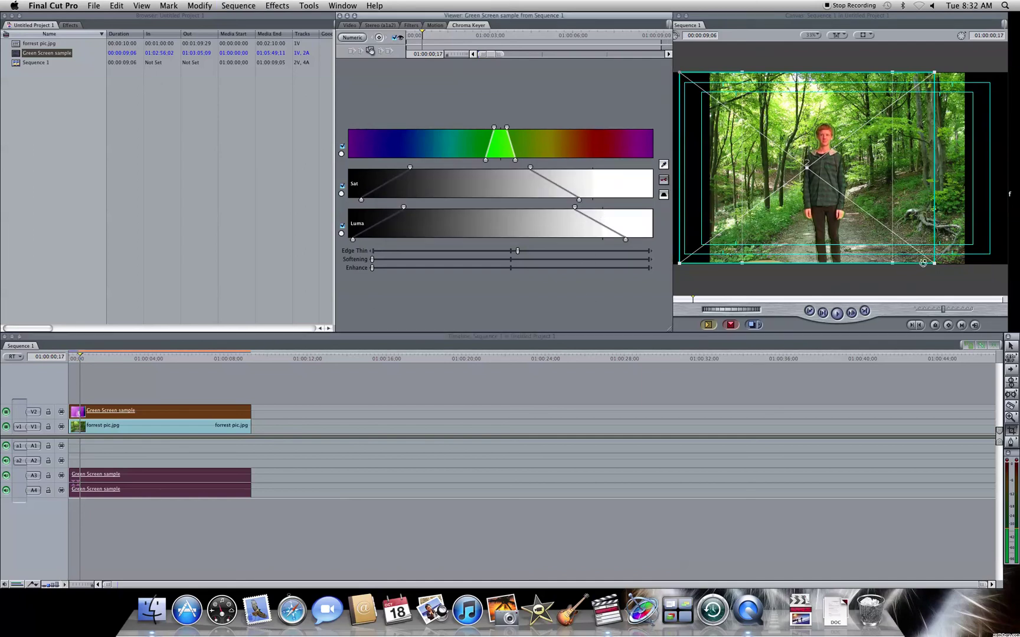
Scale forrest pic.jpg up in the Canvas so it fills the whole frame.
left_click(955, 222)
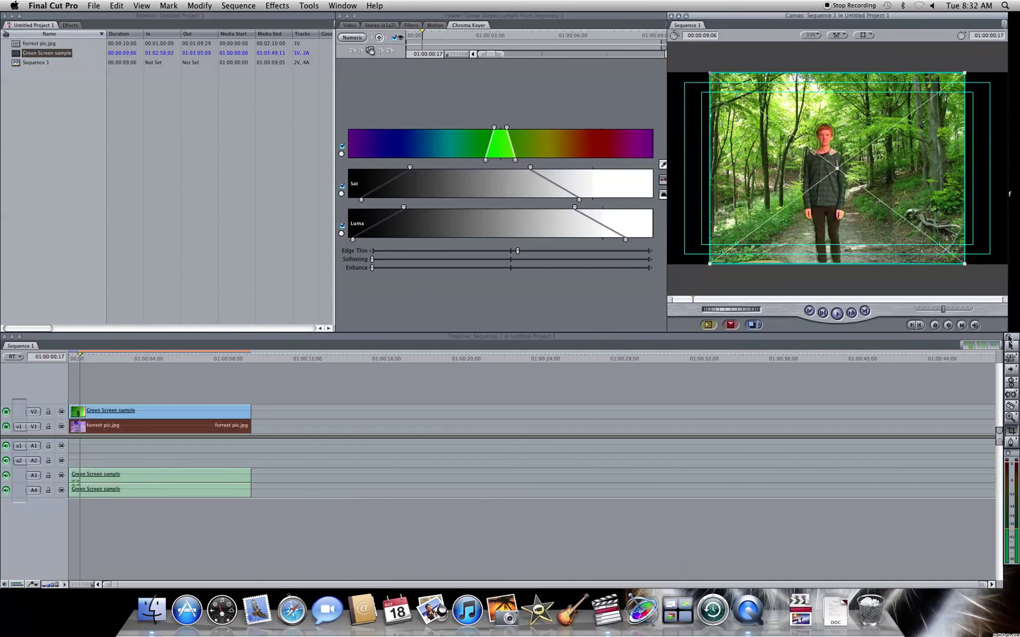
left_click(1012, 348)
left_click_drag(967, 265, 1009, 285)
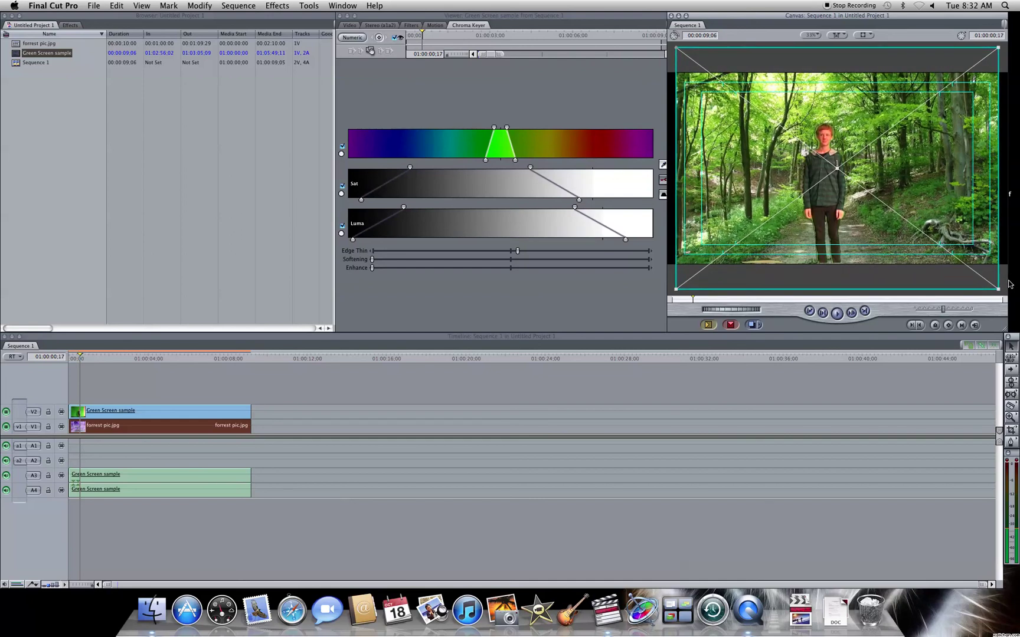
Return the playhead to the sequence start and close the Sequence menu without rendering.
left_click(168, 428)
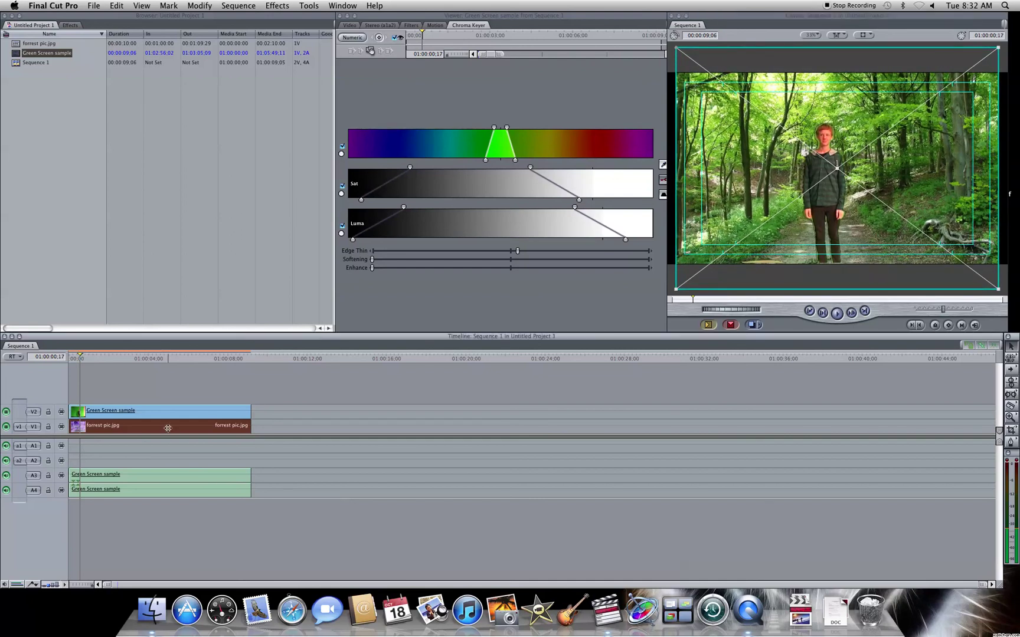
left_click(819, 194)
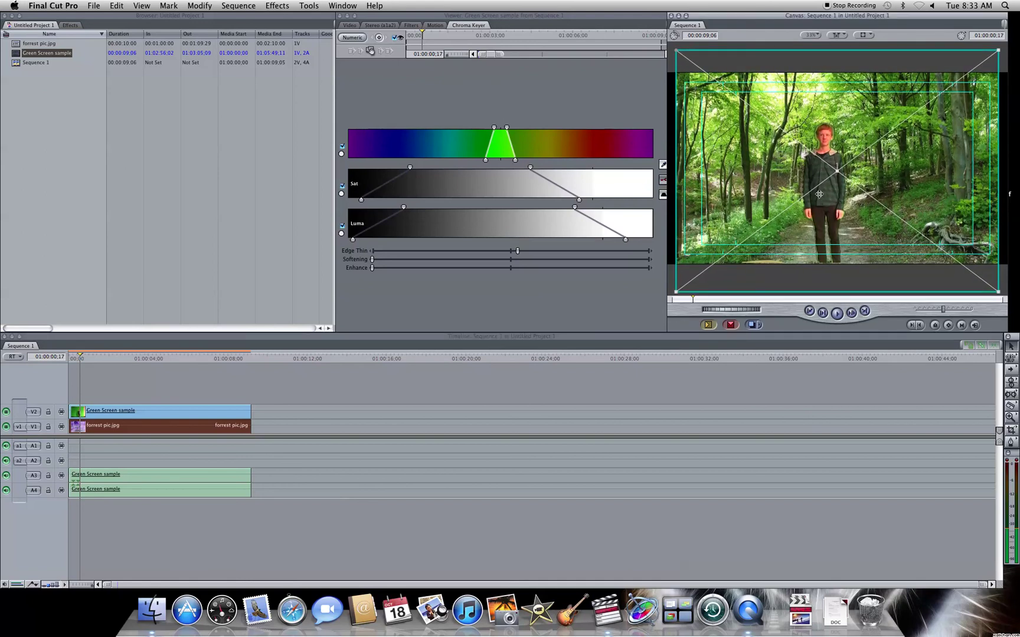
left_click(211, 365)
key("Home")
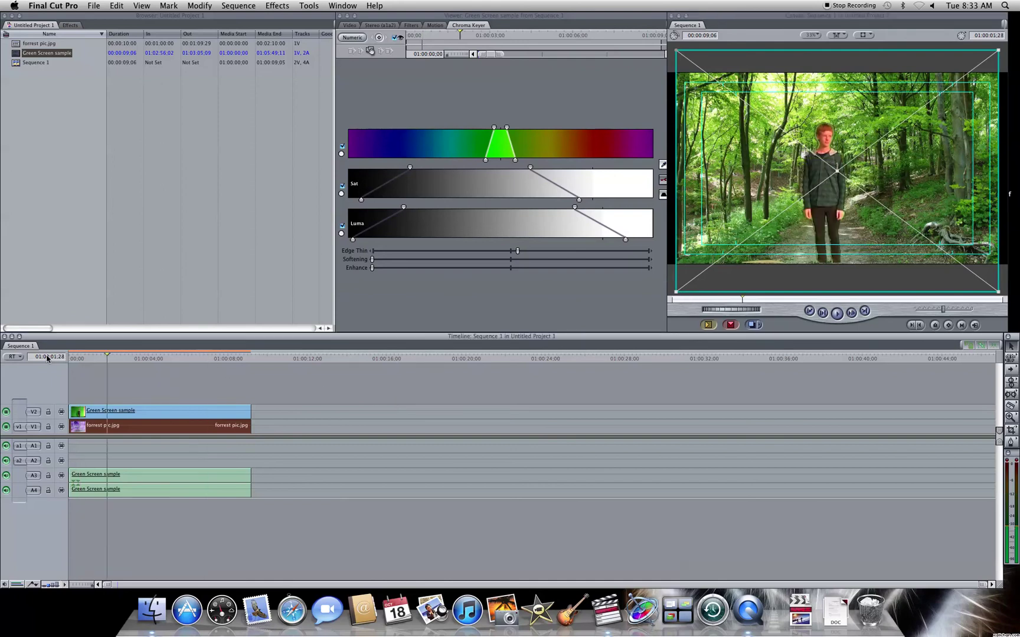
left_click(242, 7)
mouse_move(249, 28)
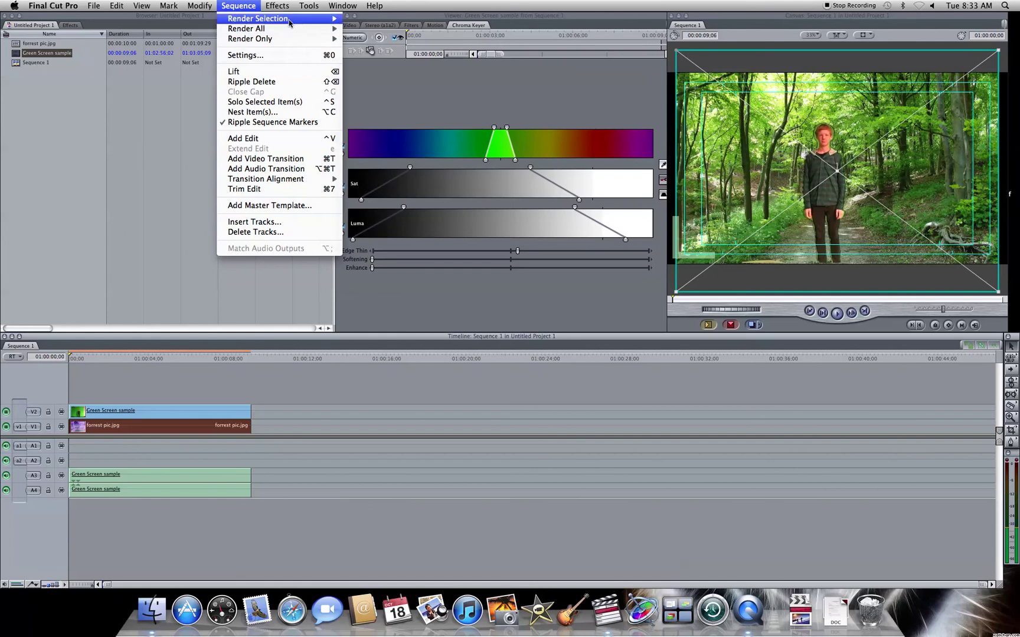
left_click(247, 7)
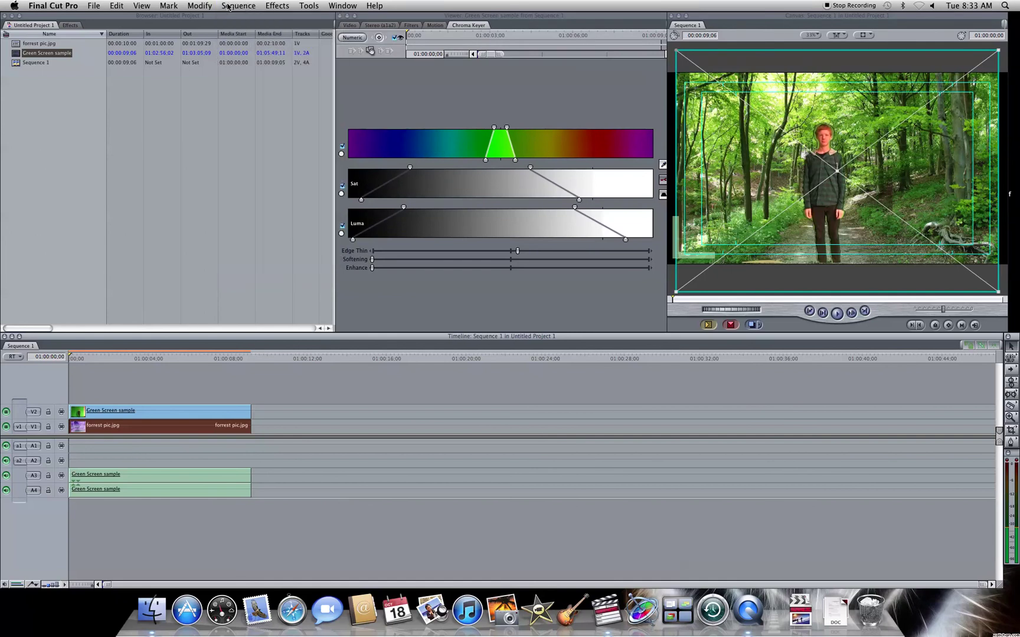